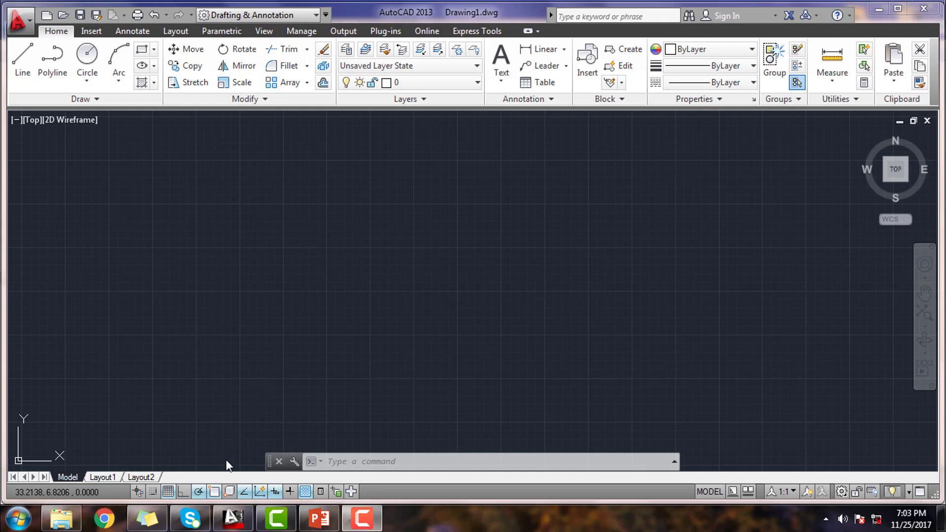
Open the Object Snap settings and clear the Tangent and Nearest snap modes.
{"action": "left_click", "coordinate": [214, 491]}
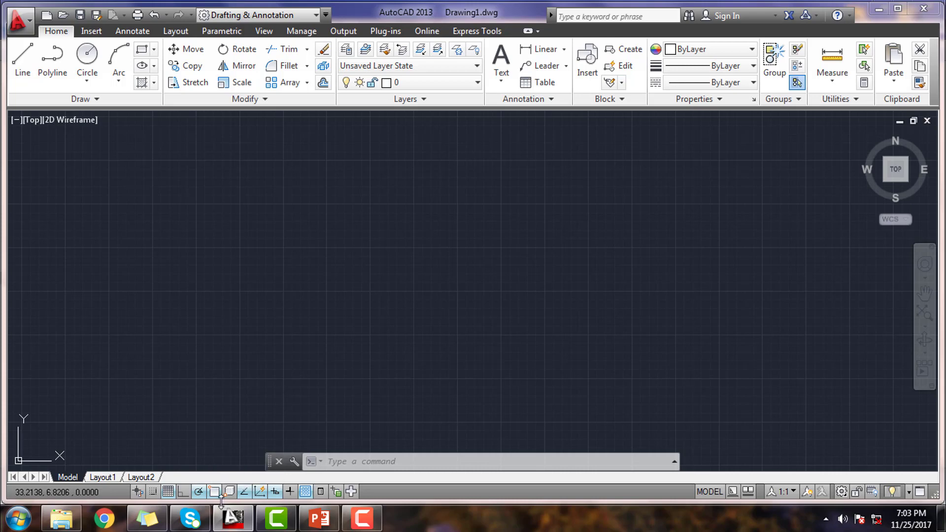
{"action": "right_click", "coordinate": [216, 493]}
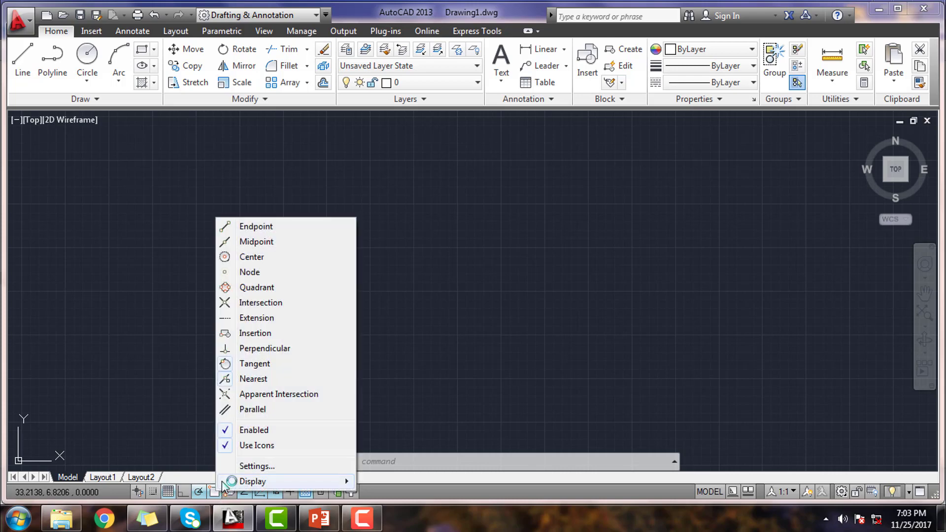
{"action": "left_click", "coordinate": [232, 468]}
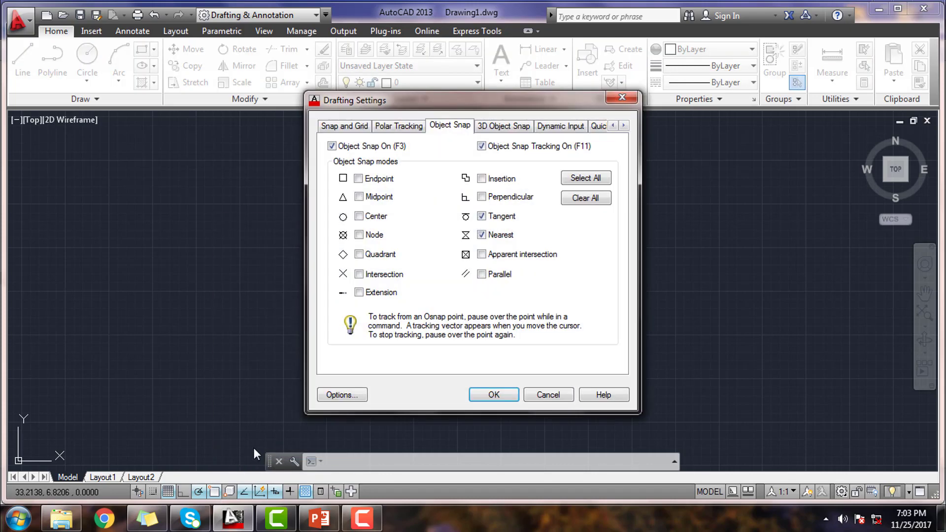
{"action": "left_click_drag", "start_coordinate": [547, 100], "coordinate": [559, 47]}
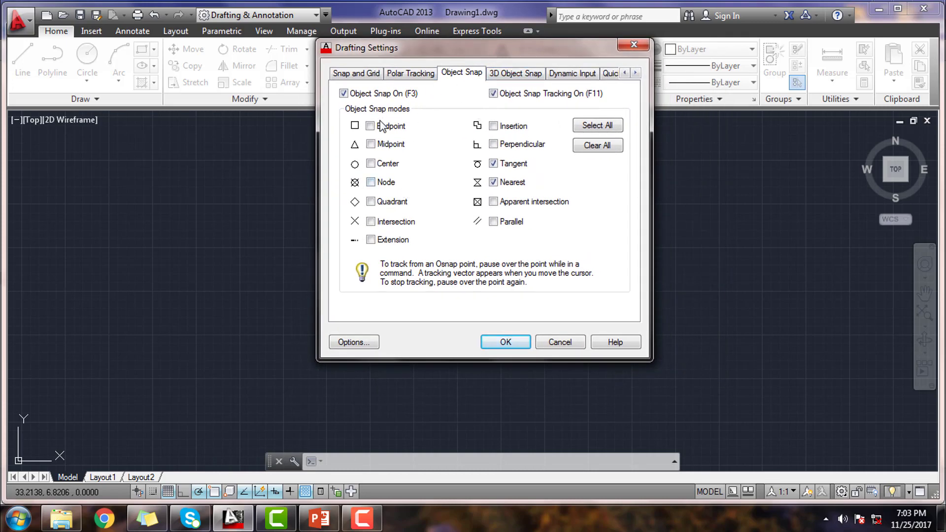
{"action": "left_click", "coordinate": [493, 163]}
{"action": "left_click", "coordinate": [493, 182]}
{"action": "mouse_move", "coordinate": [371, 126]}
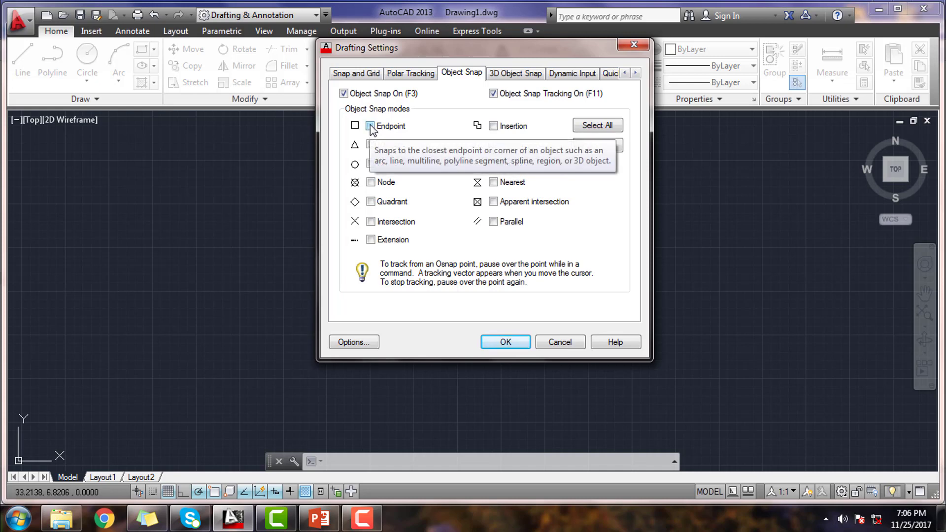
With only Endpoint snap on, draw a horizontal line about 16 units long.
{"action": "left_click", "coordinate": [370, 126]}
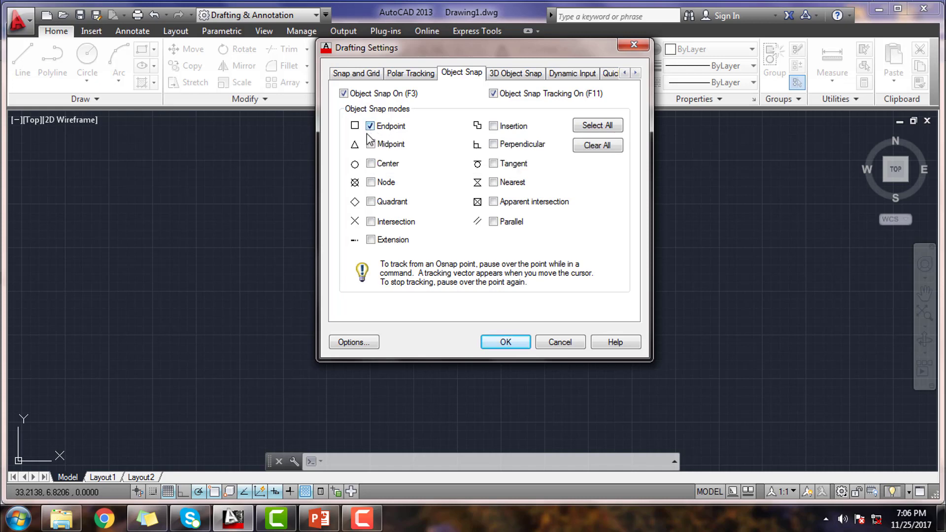
{"action": "left_click", "coordinate": [506, 343]}
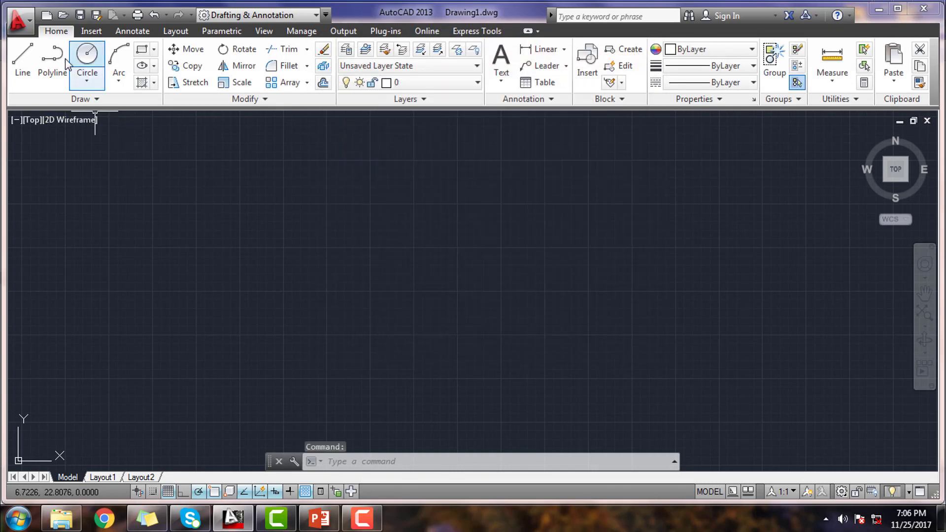
{"action": "left_click", "coordinate": [24, 57]}
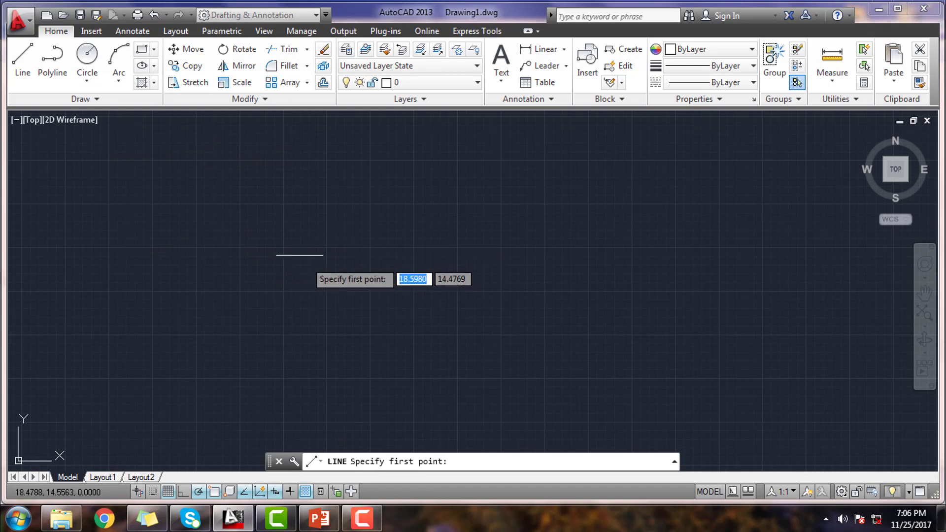
{"action": "left_click", "coordinate": [265, 267]}
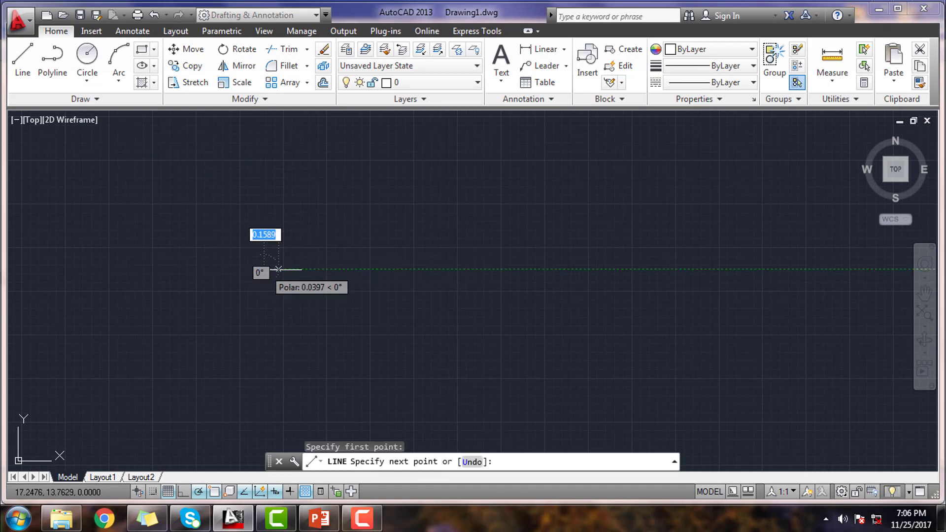
{"action": "left_click", "coordinate": [543, 269]}
{"action": "right_click", "coordinate": [544, 269]}
{"action": "left_click", "coordinate": [572, 278]}
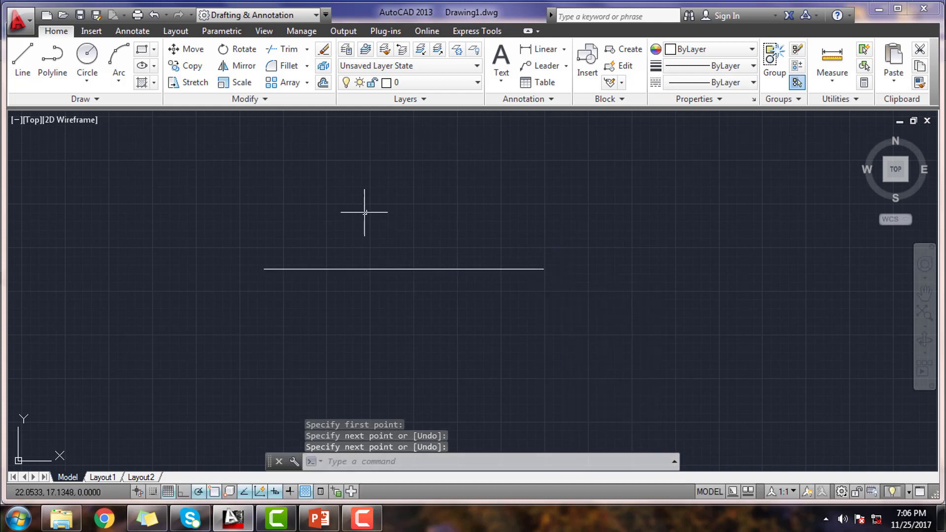
{"action": "mouse_move", "coordinate": [363, 205]}
{"action": "middle_mouse_down"}
{"action": "mouse_move", "coordinate": [372, 228]}
{"action": "mouse_move", "coordinate": [359, 196]}
{"action": "middle_mouse_up"}
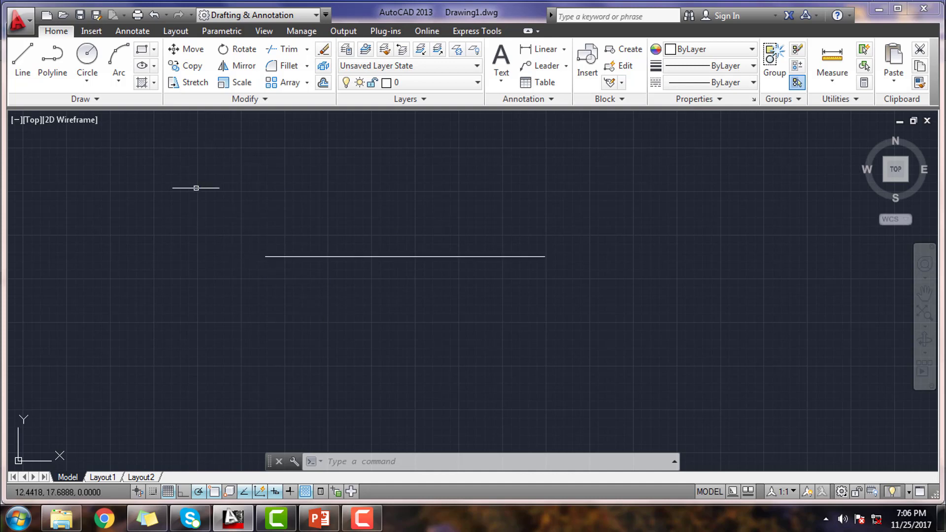
{"action": "left_click", "coordinate": [91, 62]}
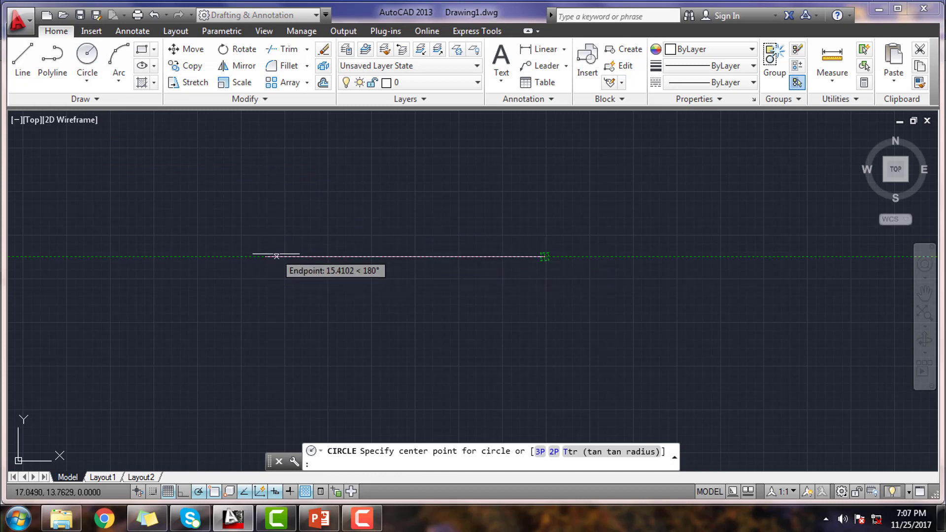
Draw a trial circle near the right end of the horizontal line.
{"action": "scroll", "coordinate": [263, 257], "scroll_direction": "up", "scroll_amount": 2}
{"action": "scroll", "coordinate": [263, 257], "scroll_direction": "up", "scroll_amount": 4}
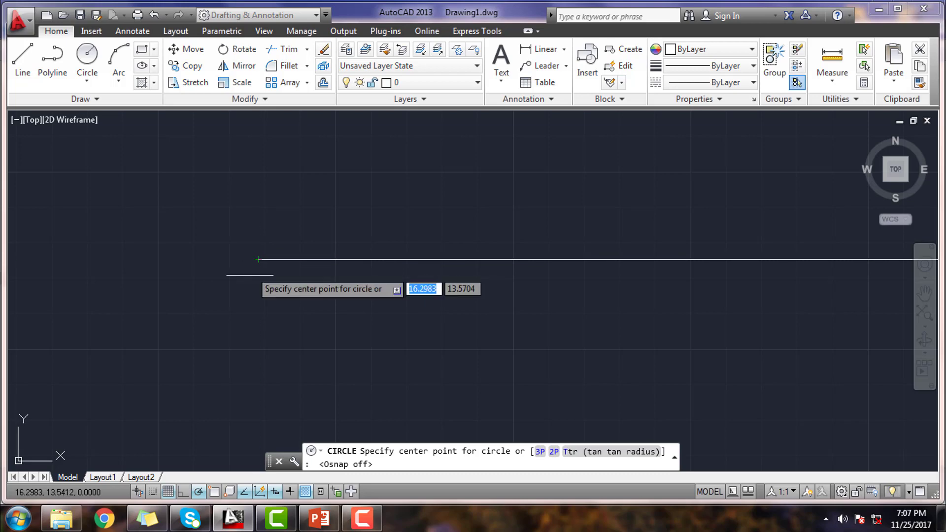
{"action": "scroll", "coordinate": [453, 276], "scroll_direction": "down", "scroll_amount": 3}
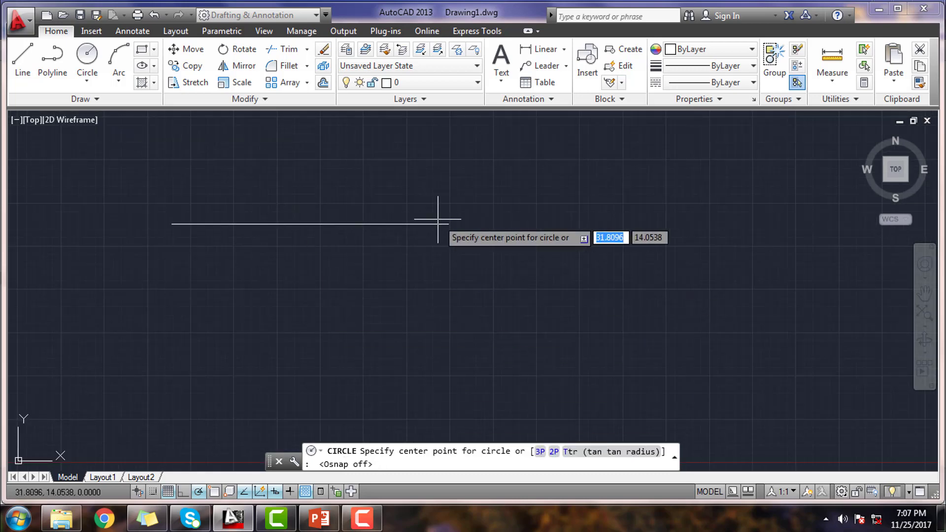
{"action": "left_click", "coordinate": [87, 59]}
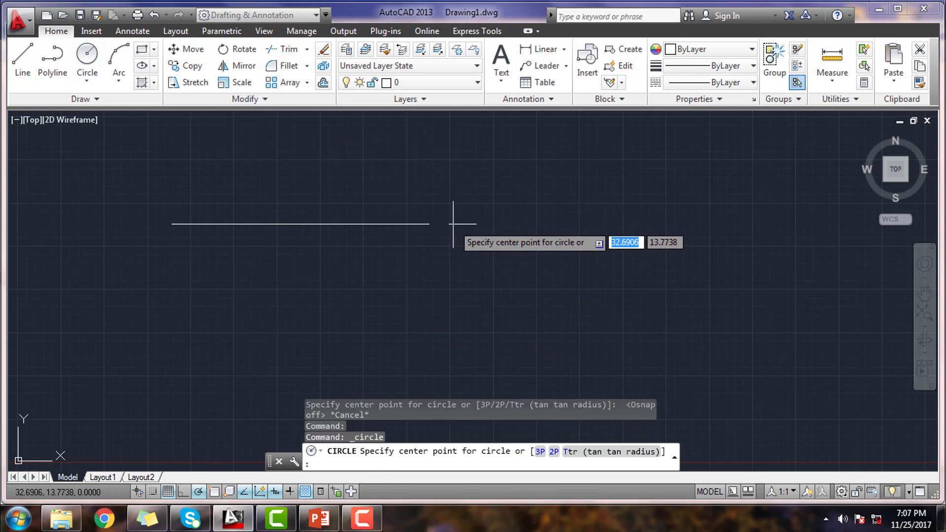
{"action": "left_click", "coordinate": [452, 224]}
{"action": "left_click", "coordinate": [487, 258]}
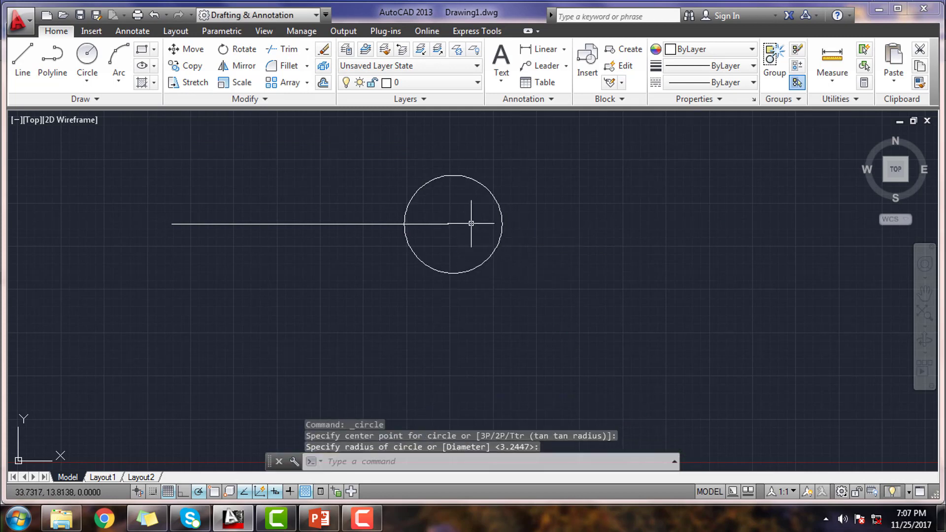
Stretch the trial circle's centre grip onto the line's right end.
{"action": "left_click", "coordinate": [503, 222]}
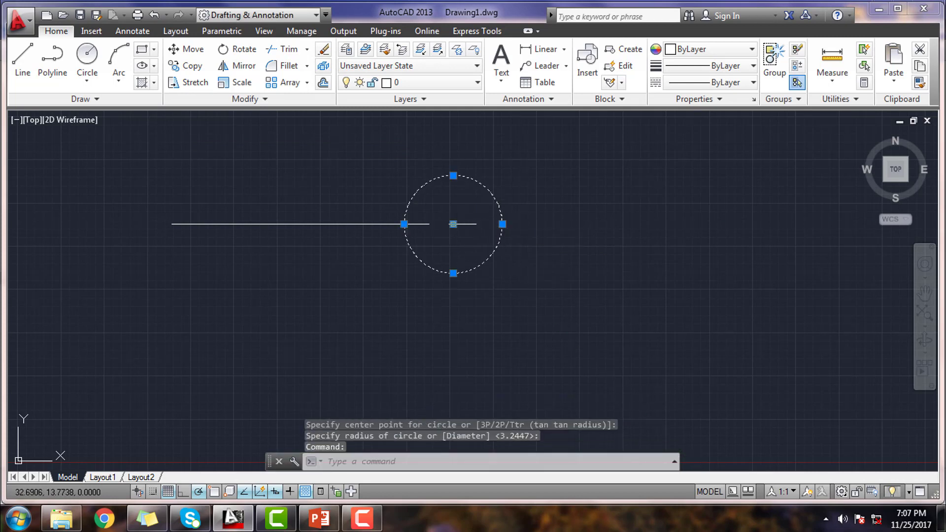
{"action": "scroll", "coordinate": [454, 224], "scroll_direction": "up", "scroll_amount": 5}
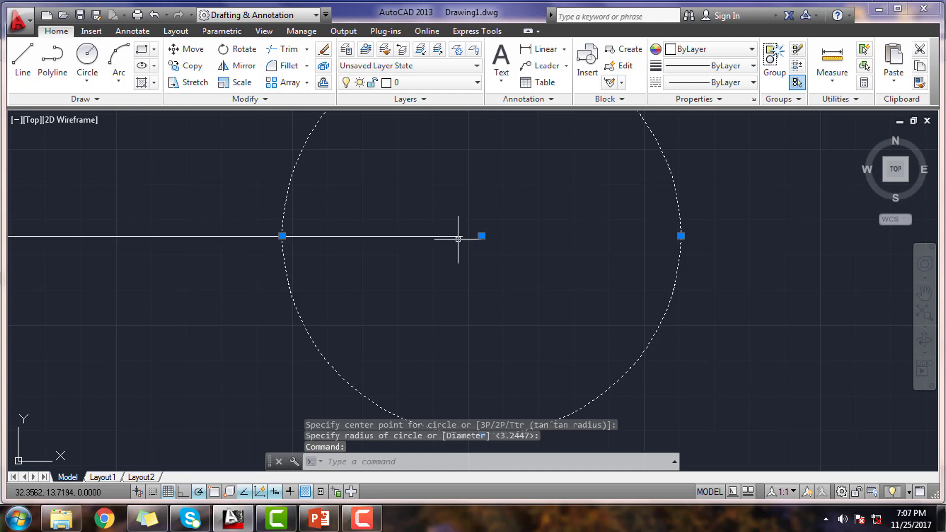
{"action": "scroll", "coordinate": [473, 235], "scroll_direction": "up", "scroll_amount": 2}
{"action": "scroll", "coordinate": [490, 236], "scroll_direction": "down", "scroll_amount": 4}
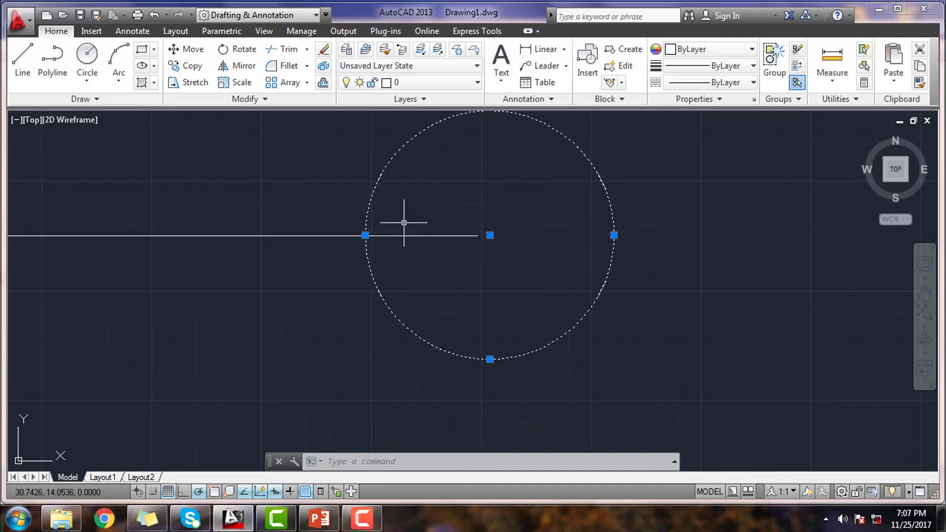
{"action": "left_click", "coordinate": [490, 235]}
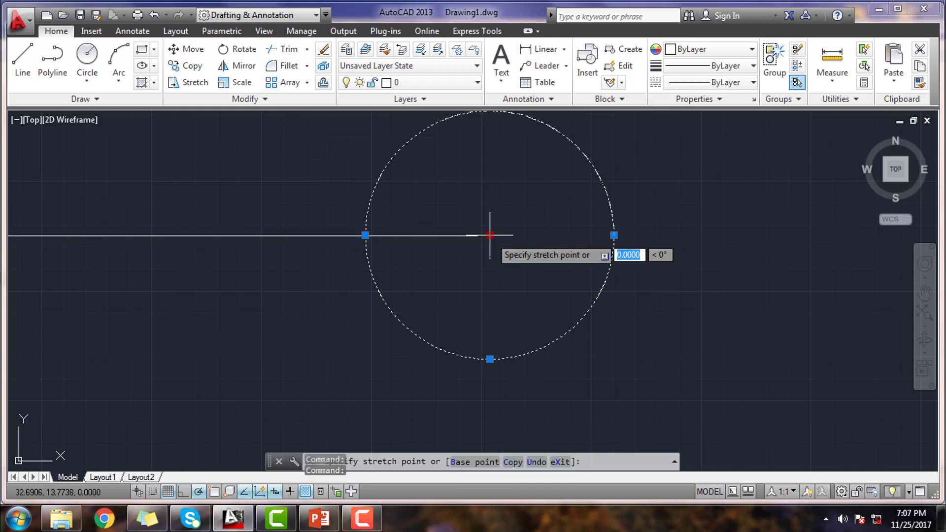
{"action": "left_click", "coordinate": [476, 235]}
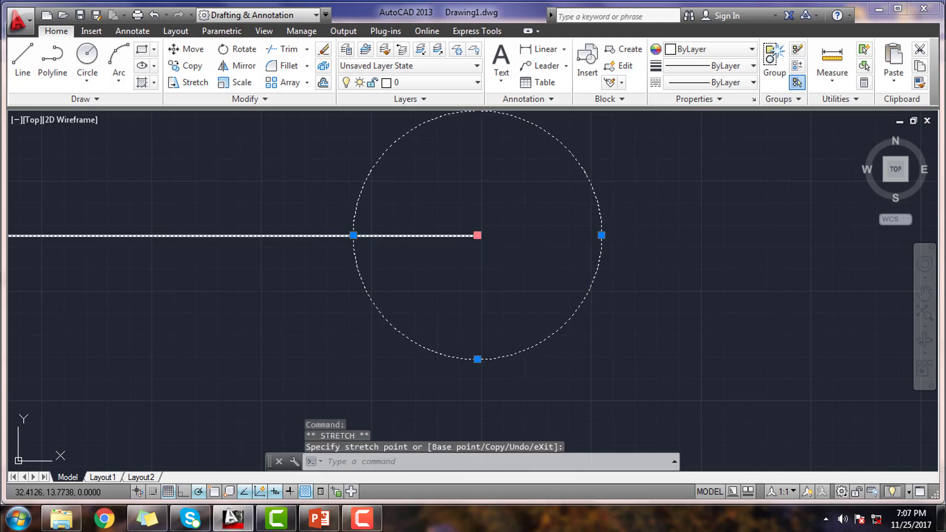
{"action": "right_click", "coordinate": [477, 236]}
{"action": "left_click", "coordinate": [474, 208]}
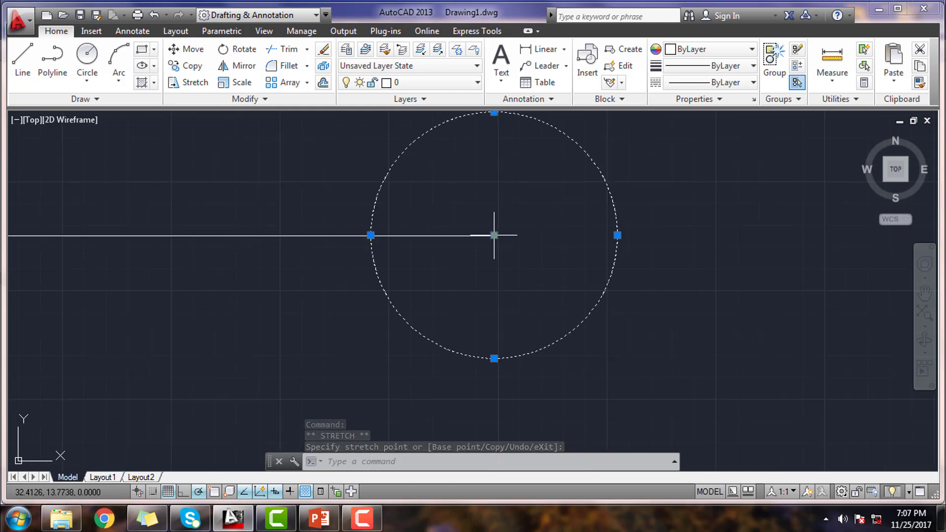
{"action": "left_click", "coordinate": [494, 235]}
{"action": "scroll", "coordinate": [494, 235], "scroll_direction": "down", "scroll_amount": 1}
Erase the trial circle, turn Osnap back on, and draw a circle centred on the line's endpoint.
{"action": "key", "text": "Delete"}
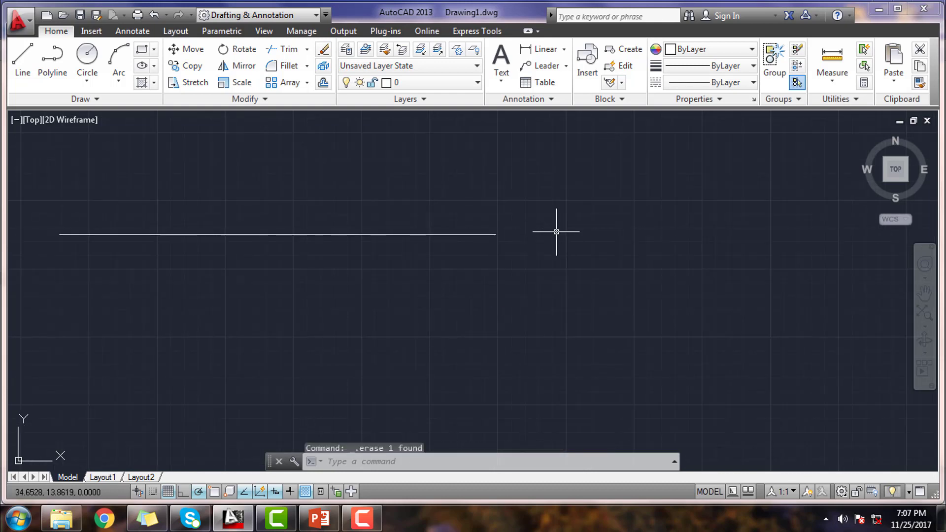
{"action": "key", "text": "F3"}
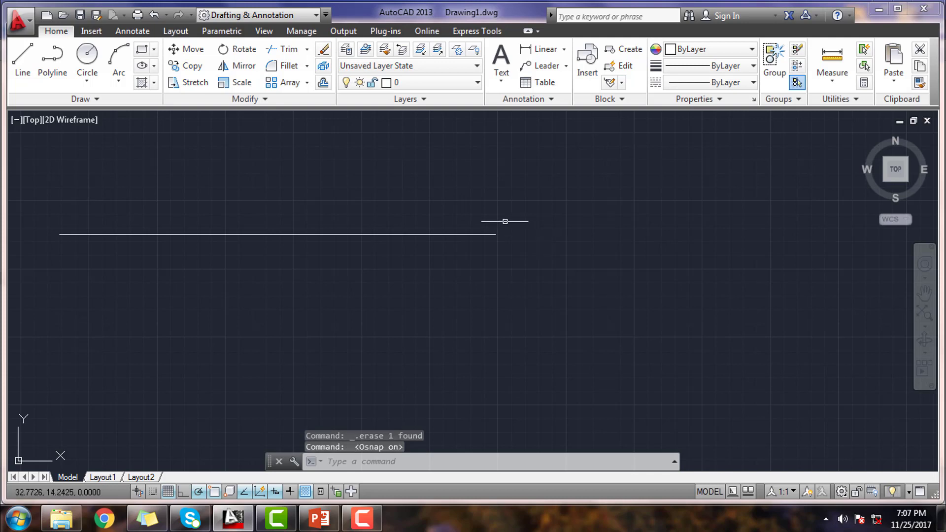
{"action": "left_click", "coordinate": [87, 54]}
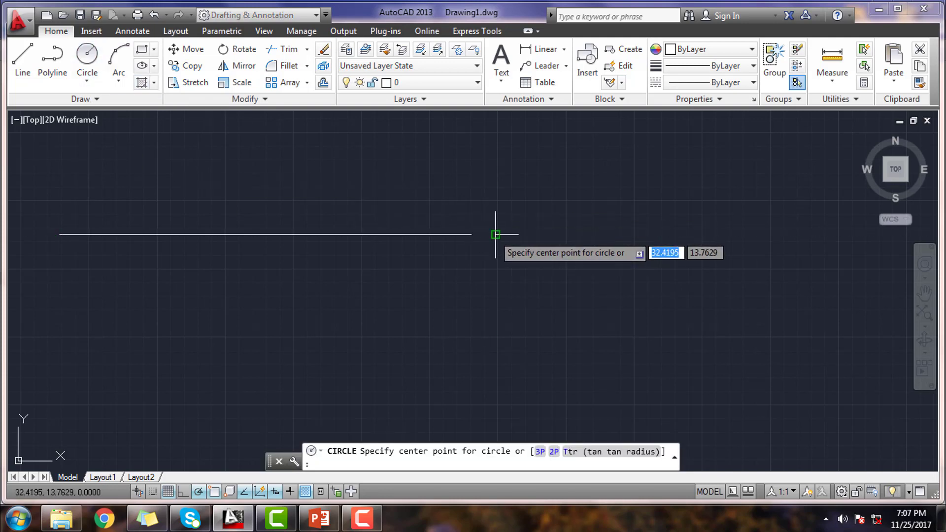
{"action": "left_click", "coordinate": [496, 233]}
{"action": "left_click", "coordinate": [544, 267]}
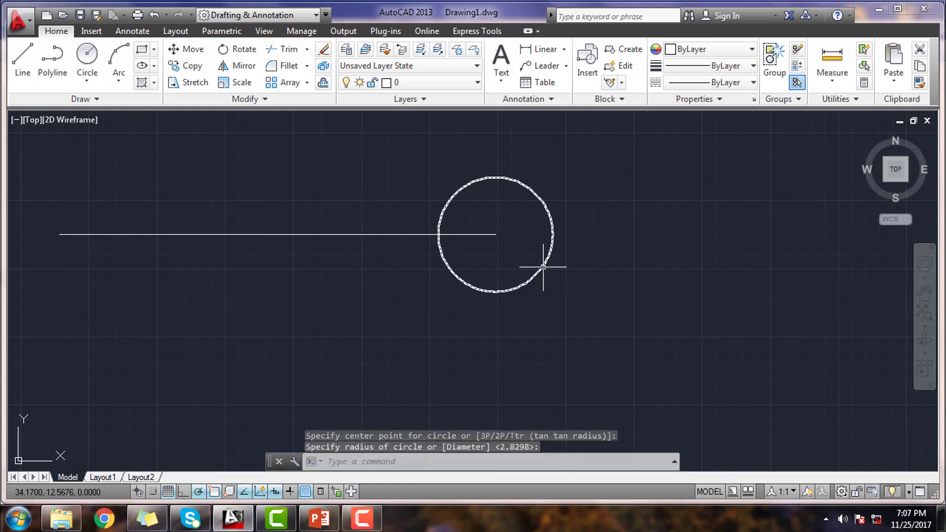
{"action": "right_click", "coordinate": [545, 267]}
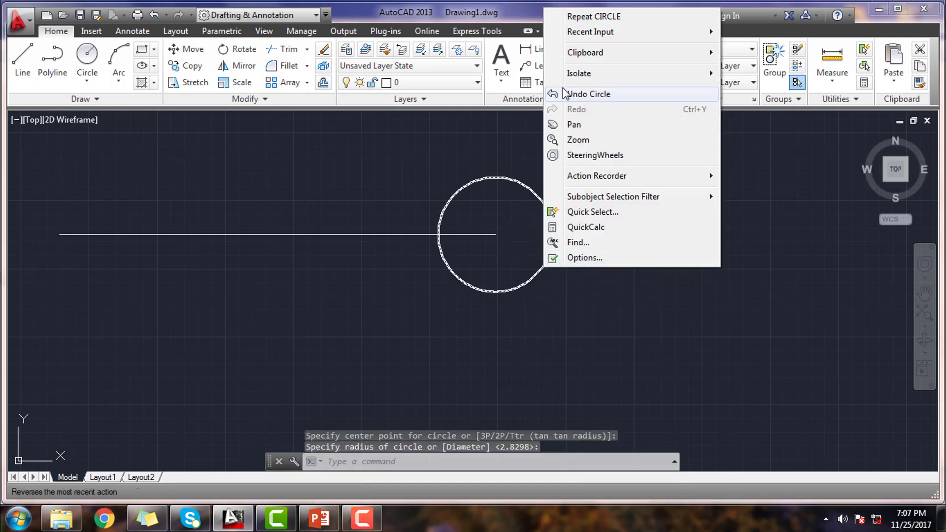
{"action": "left_click", "coordinate": [312, 194]}
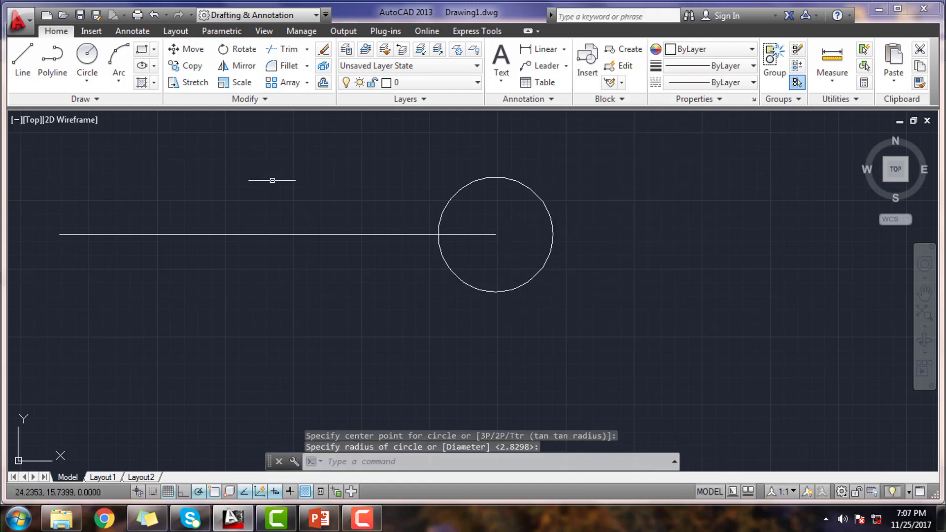
Draw a rectangle to the right of the circle.
{"action": "left_click", "coordinate": [141, 53]}
{"action": "scroll", "coordinate": [623, 230], "scroll_direction": "down", "scroll_amount": 2}
{"action": "middle_click_drag", "start_coordinate": [623, 230], "coordinate": [361, 252]}
{"action": "left_click", "coordinate": [480, 207]}
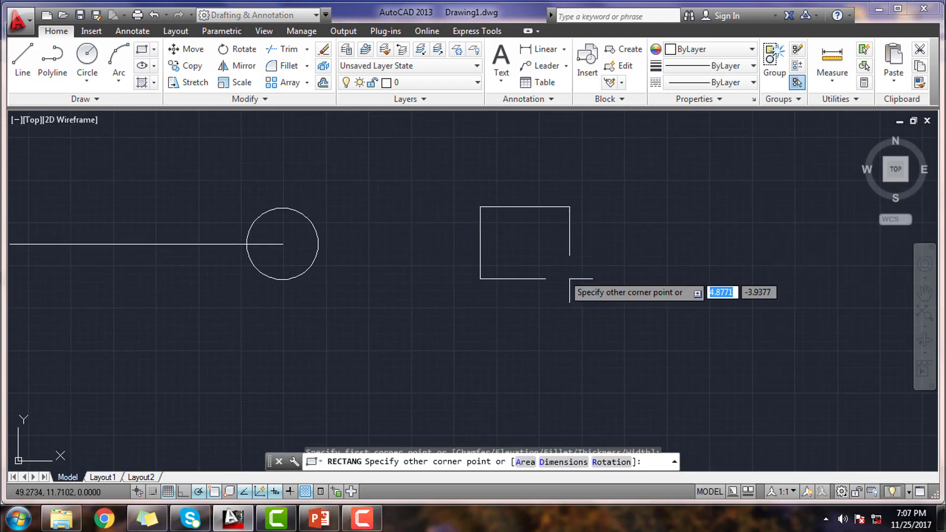
{"action": "left_click", "coordinate": [744, 340]}
{"action": "key", "text": "Escape"}
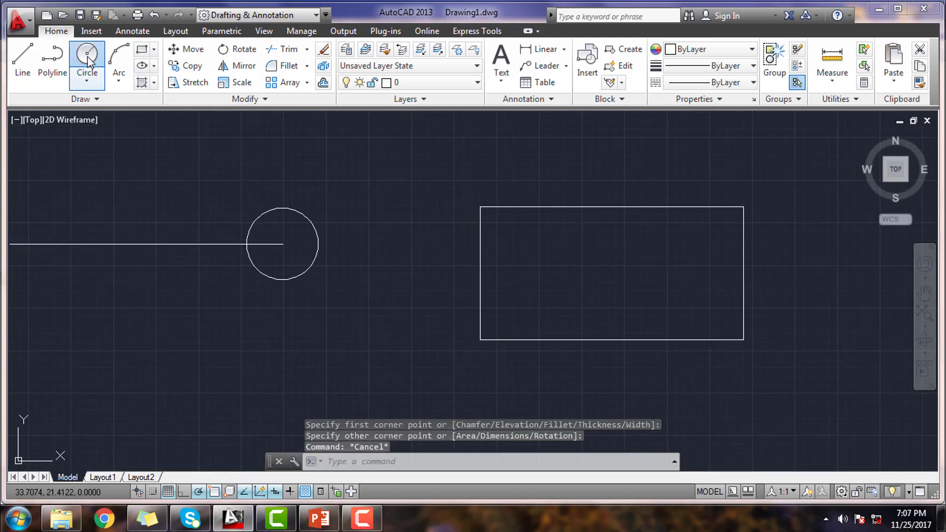
Draw a larger circle centred on the rectangle's top-left corner.
{"action": "left_click", "coordinate": [87, 60]}
{"action": "left_click", "coordinate": [480, 207]}
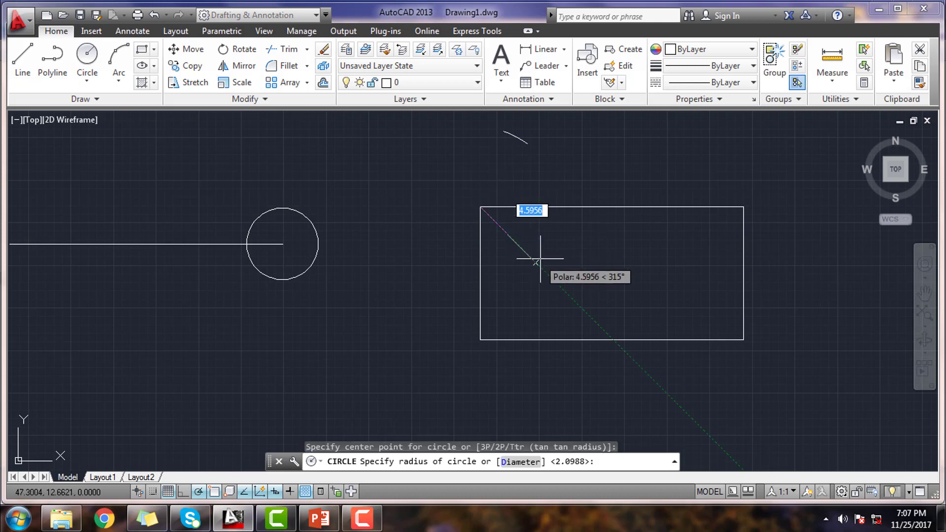
{"action": "left_click", "coordinate": [540, 257]}
{"action": "key", "text": "Escape"}
{"action": "scroll", "coordinate": [541, 251], "scroll_direction": "down", "scroll_amount": 3}
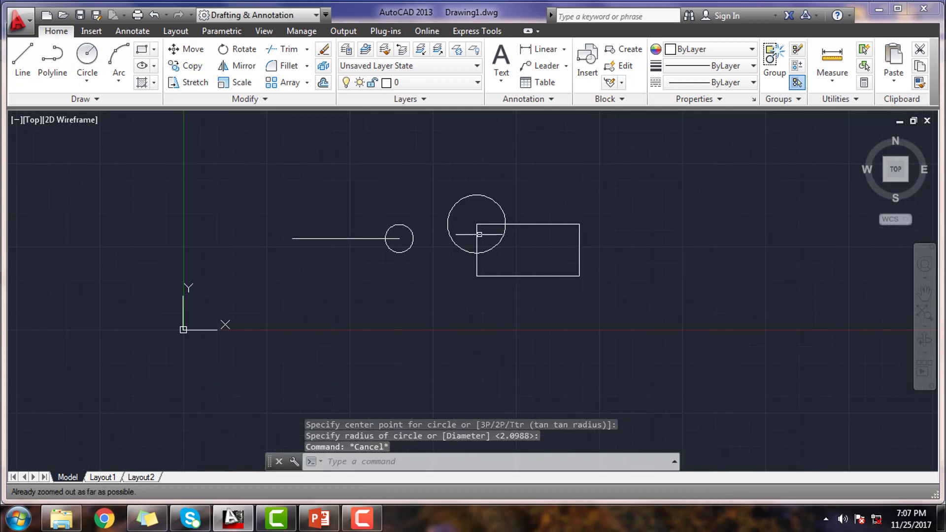
{"action": "middle_click_drag", "start_coordinate": [479, 234], "coordinate": [437, 215]}
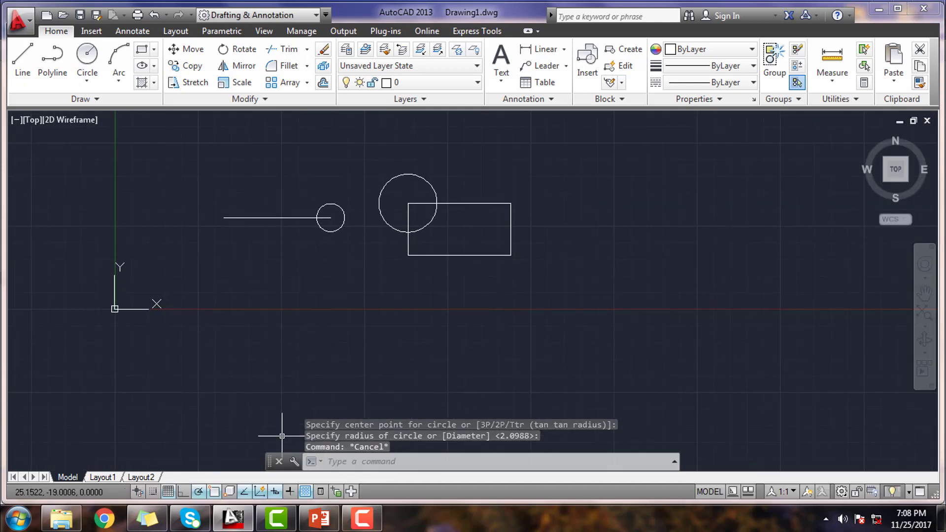
{"action": "right_click", "coordinate": [217, 493]}
{"action": "left_click", "coordinate": [261, 463]}
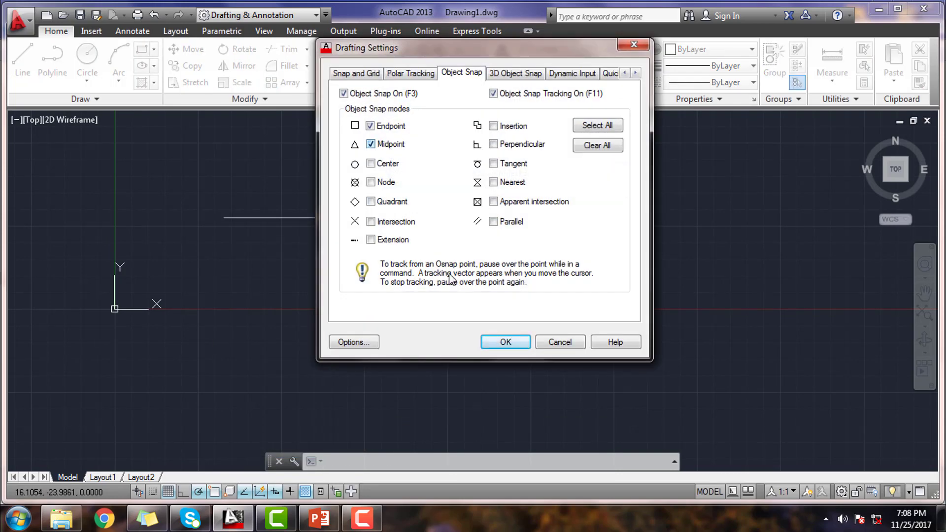
{"action": "left_click", "coordinate": [505, 342]}
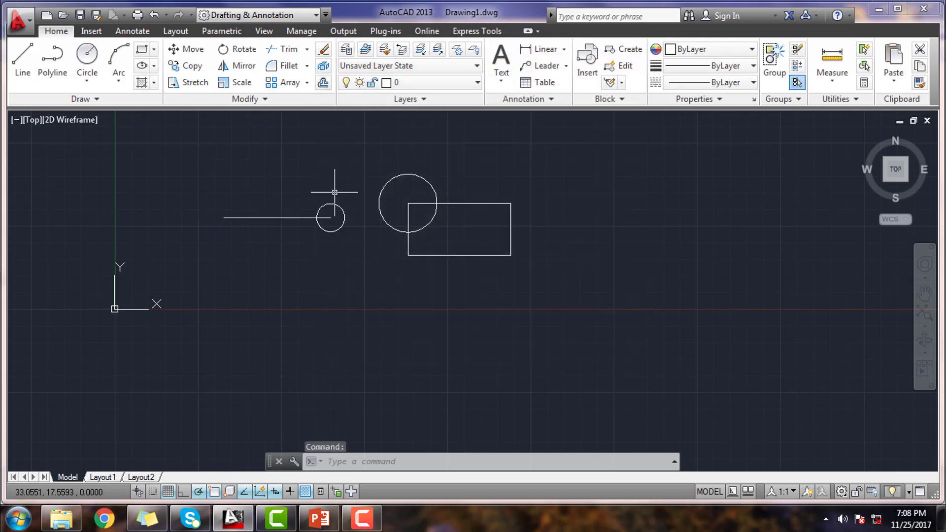
{"action": "middle_click_drag", "start_coordinate": [332, 191], "coordinate": [452, 237]}
{"action": "scroll", "coordinate": [393, 253], "scroll_direction": "up", "scroll_amount": 5}
{"action": "scroll", "coordinate": [438, 244], "scroll_direction": "down", "scroll_amount": 3}
{"action": "scroll", "coordinate": [340, 279], "scroll_direction": "down", "scroll_amount": 2}
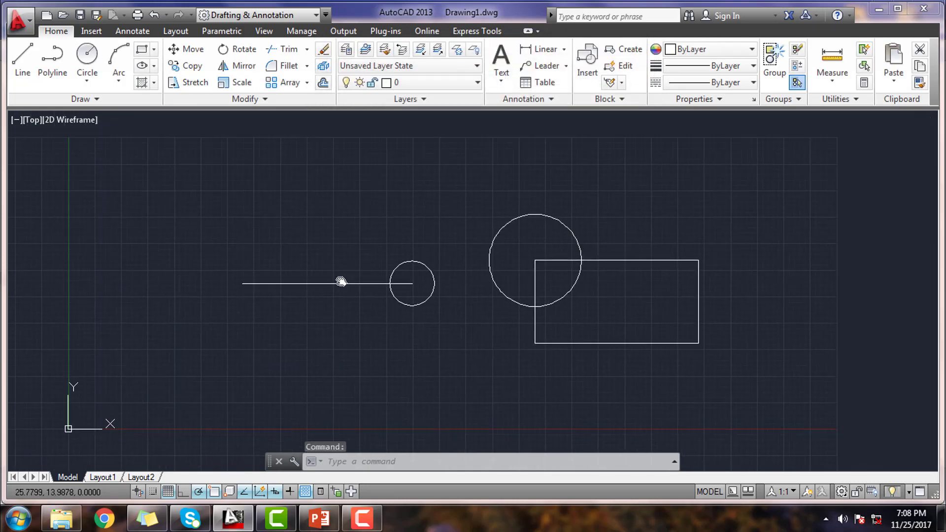
Draw a short vertical line straight down from the horizontal line's midpoint.
{"action": "left_click", "coordinate": [19, 58]}
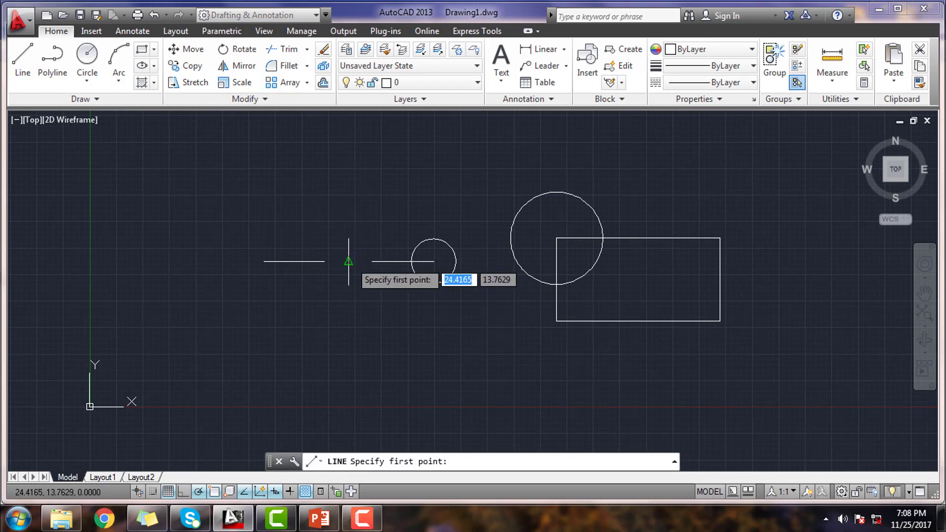
{"action": "scroll", "coordinate": [349, 265], "scroll_direction": "up", "scroll_amount": 4}
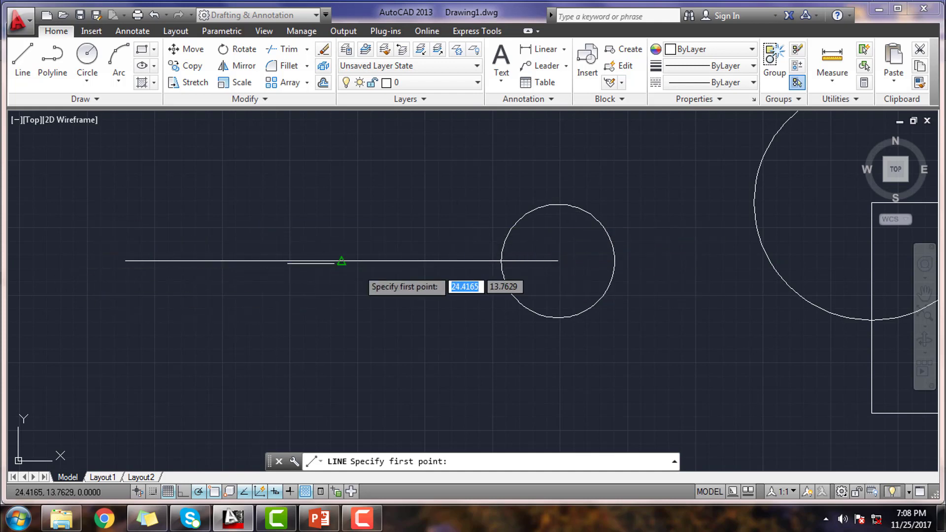
{"action": "scroll", "coordinate": [342, 261], "scroll_direction": "up", "scroll_amount": 2}
{"action": "left_click", "coordinate": [342, 262]}
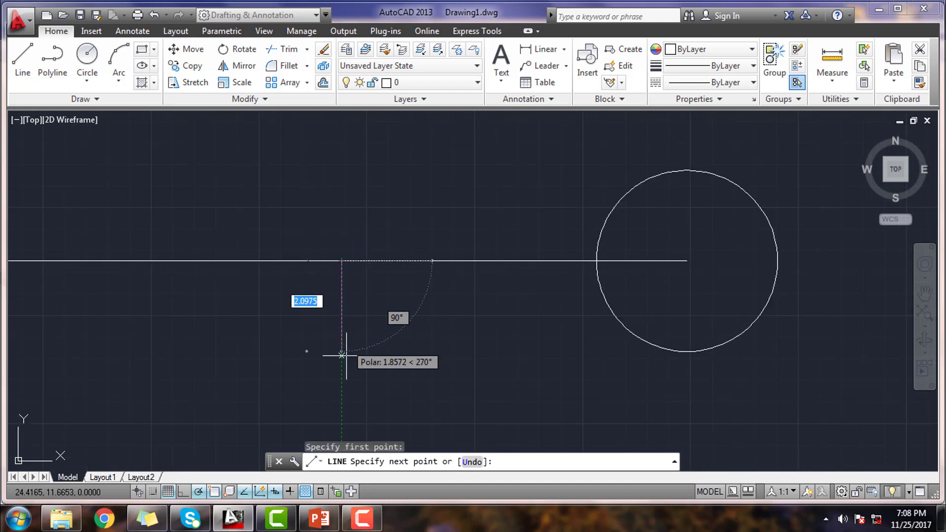
{"action": "middle_click_drag", "start_coordinate": [347, 365], "coordinate": [331, 275]}
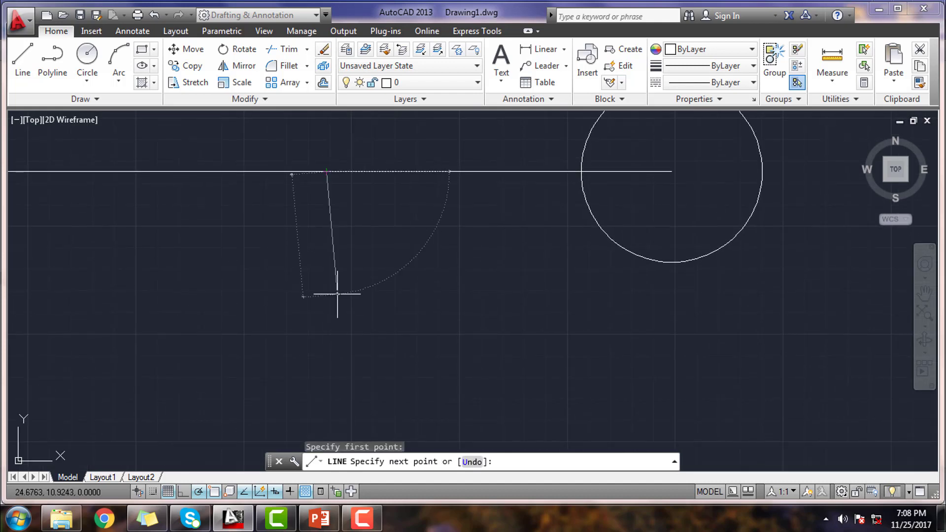
{"action": "left_click", "coordinate": [327, 350]}
{"action": "right_click", "coordinate": [327, 350]}
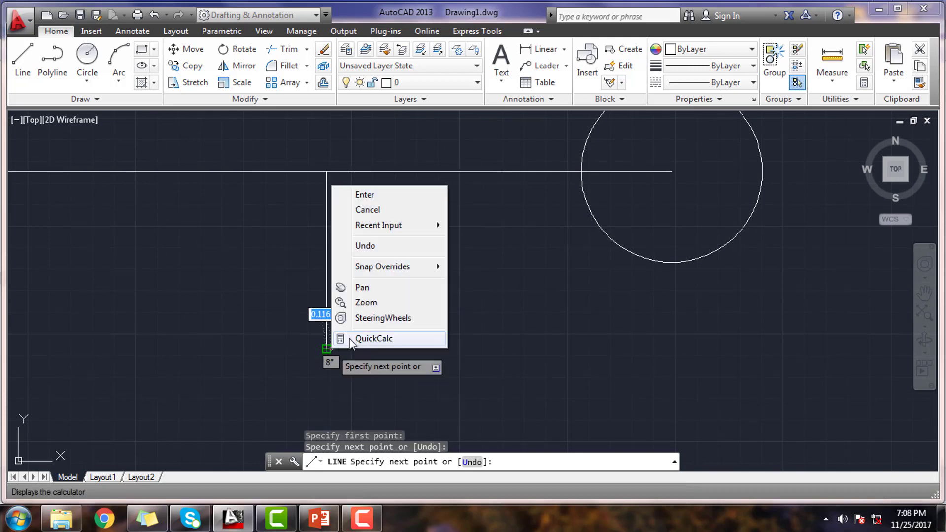
{"action": "left_click", "coordinate": [355, 195]}
{"action": "scroll", "coordinate": [330, 270], "scroll_direction": "down", "scroll_amount": 4}
{"action": "middle_click_drag", "start_coordinate": [327, 271], "coordinate": [328, 235]}
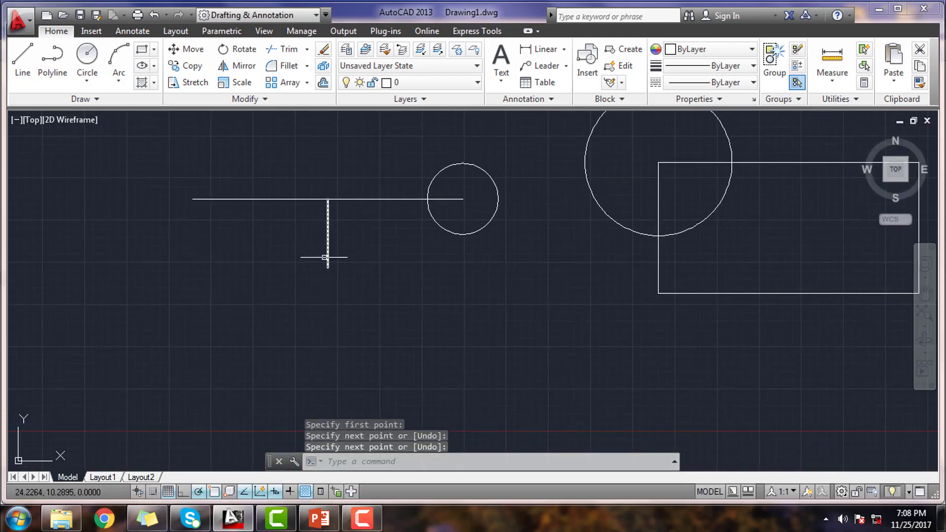
Turn on Center object snapping.
{"action": "right_click", "coordinate": [214, 491]}
{"action": "left_click", "coordinate": [249, 463]}
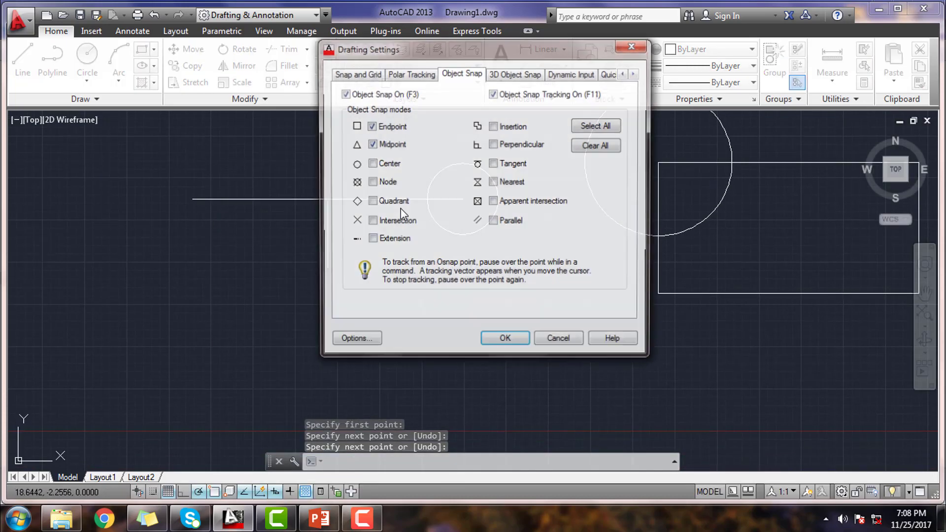
{"action": "left_click", "coordinate": [382, 166]}
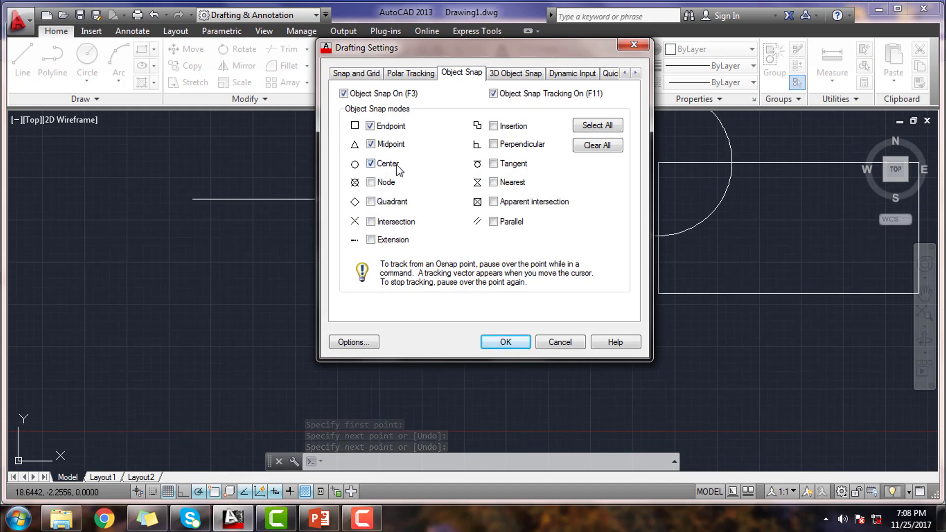
{"action": "left_click", "coordinate": [503, 342]}
{"action": "middle_click_drag", "start_coordinate": [389, 190], "coordinate": [309, 241]}
{"action": "scroll", "coordinate": [342, 243], "scroll_direction": "down", "scroll_amount": 3}
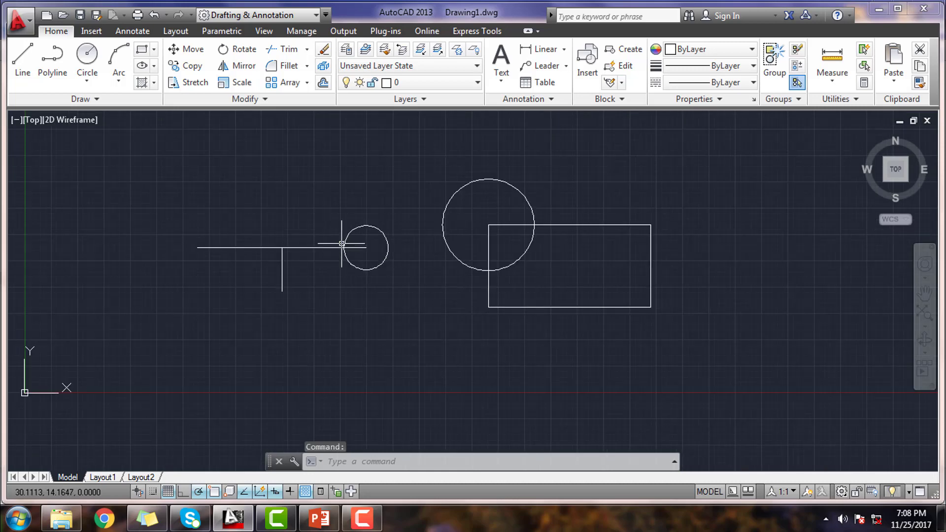
{"action": "middle_click_drag", "start_coordinate": [345, 247], "coordinate": [582, 305]}
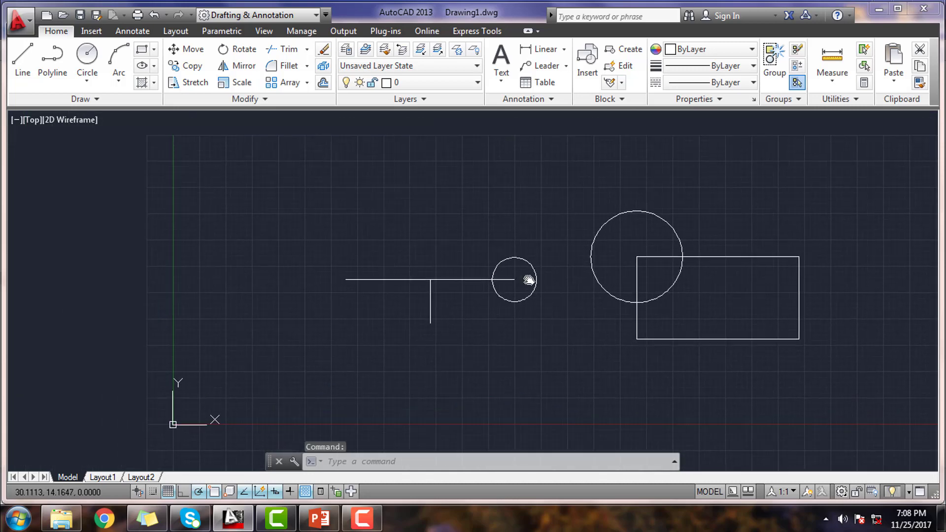
Draw a large circle at the upper left of the drawing.
{"action": "left_click", "coordinate": [87, 55]}
{"action": "left_click", "coordinate": [302, 183]}
{"action": "left_click", "coordinate": [343, 289]}
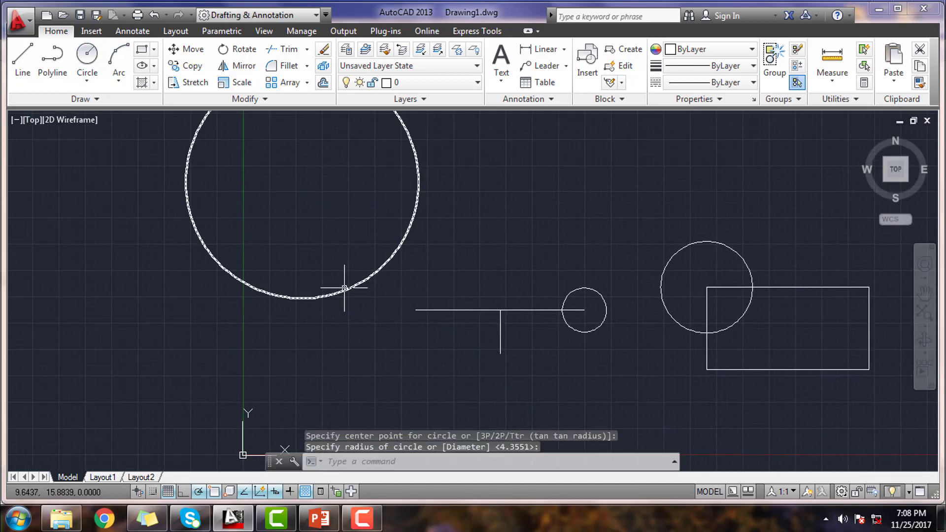
{"action": "middle_click_drag", "start_coordinate": [308, 176], "coordinate": [311, 253]}
{"action": "scroll", "coordinate": [311, 239], "scroll_direction": "down", "scroll_amount": 2}
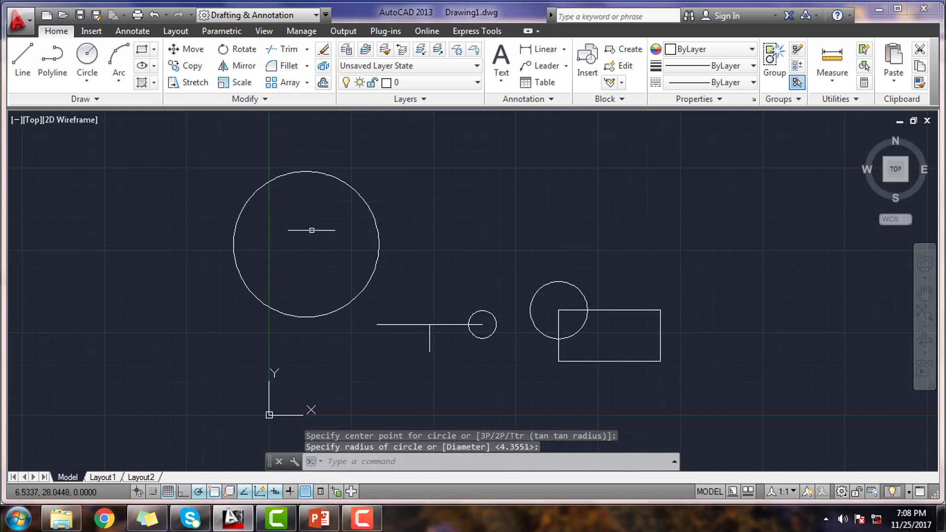
Draw a horizontal line from the big circle's centre out past its edge.
{"action": "left_click", "coordinate": [21, 62]}
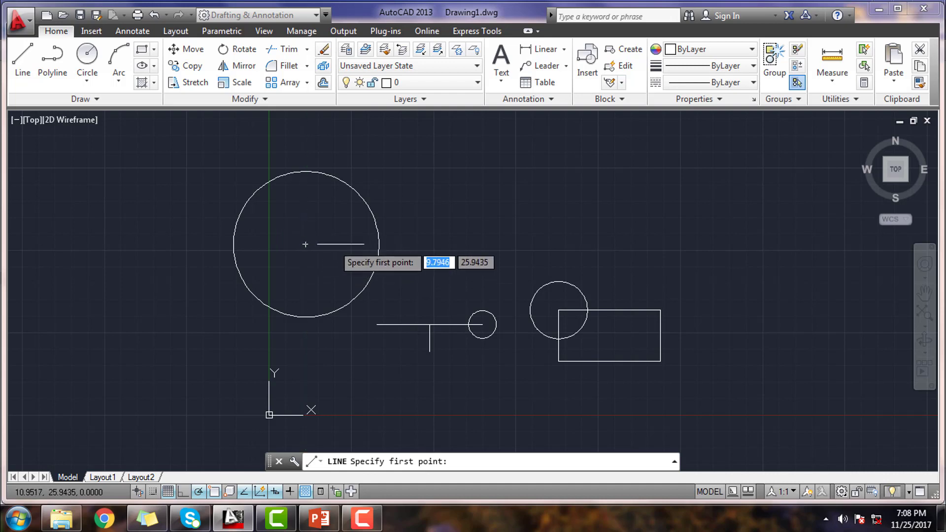
{"action": "left_click", "coordinate": [305, 244]}
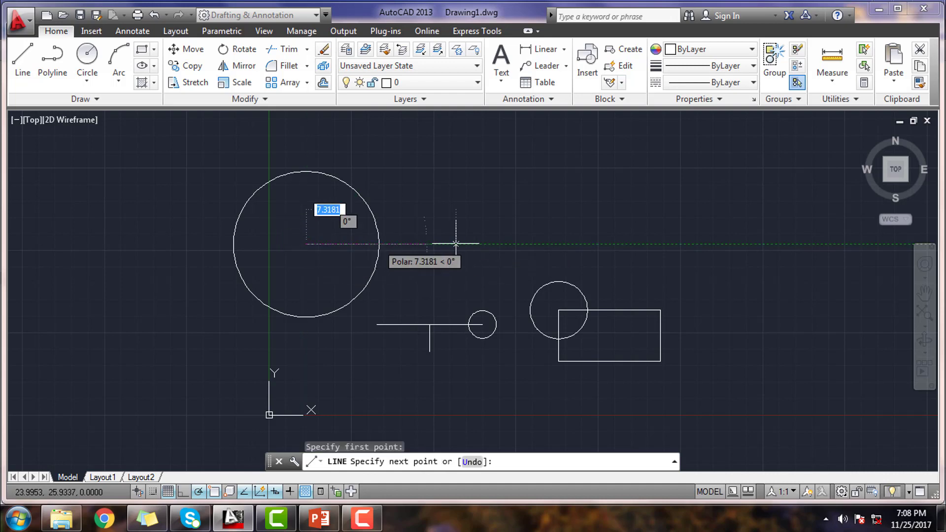
{"action": "left_click", "coordinate": [516, 244]}
{"action": "right_click", "coordinate": [516, 247]}
{"action": "left_click", "coordinate": [542, 256]}
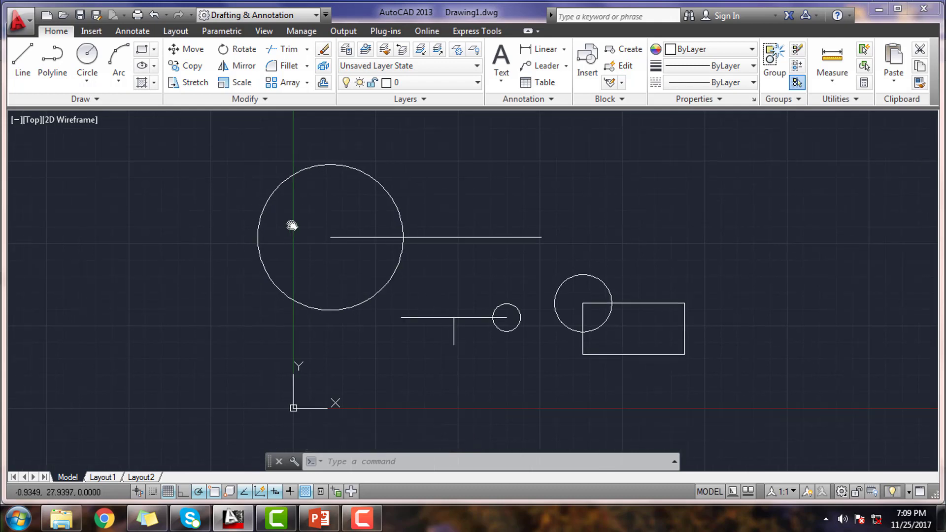
{"action": "middle_click_drag", "start_coordinate": [266, 186], "coordinate": [232, 172]}
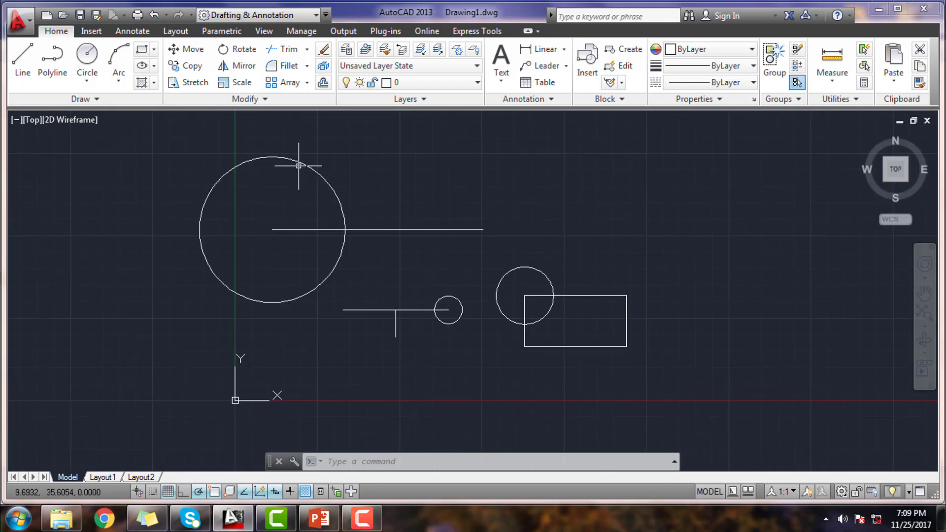
Enable Quadrant snapping and draw a new circle at the upper left.
{"action": "right_click", "coordinate": [213, 491]}
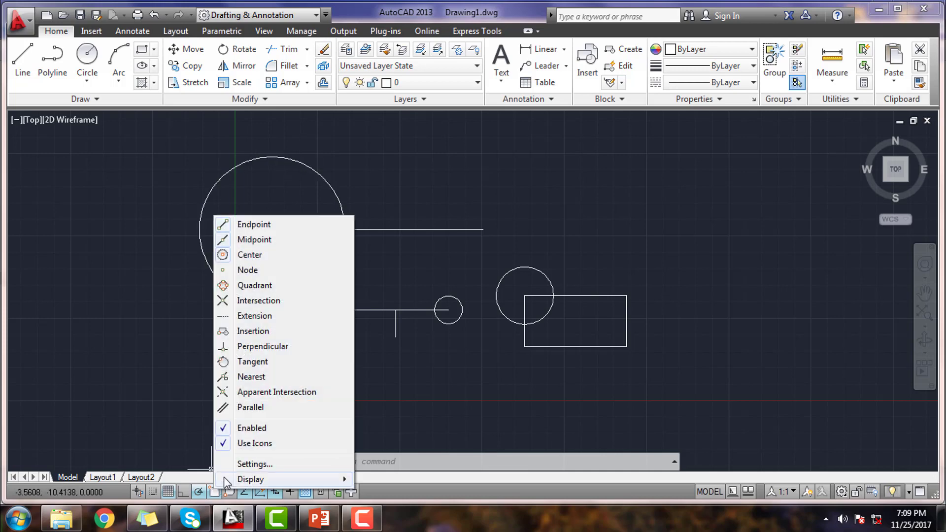
{"action": "left_click", "coordinate": [240, 465]}
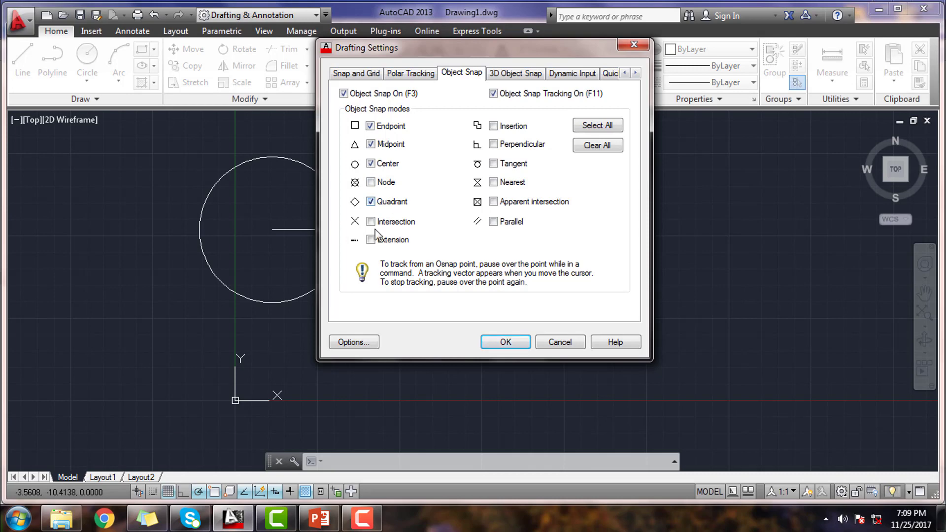
{"action": "left_click", "coordinate": [506, 342]}
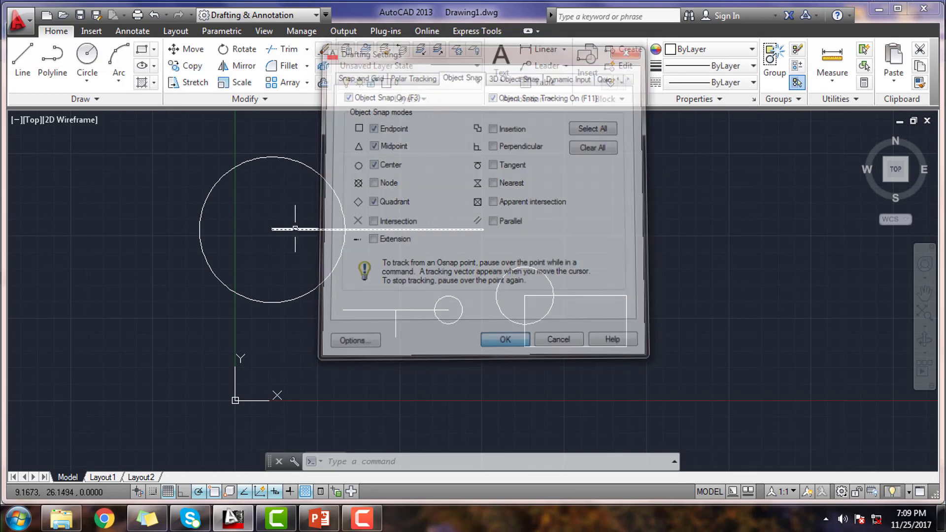
{"action": "middle_click_drag", "start_coordinate": [275, 213], "coordinate": [443, 216]}
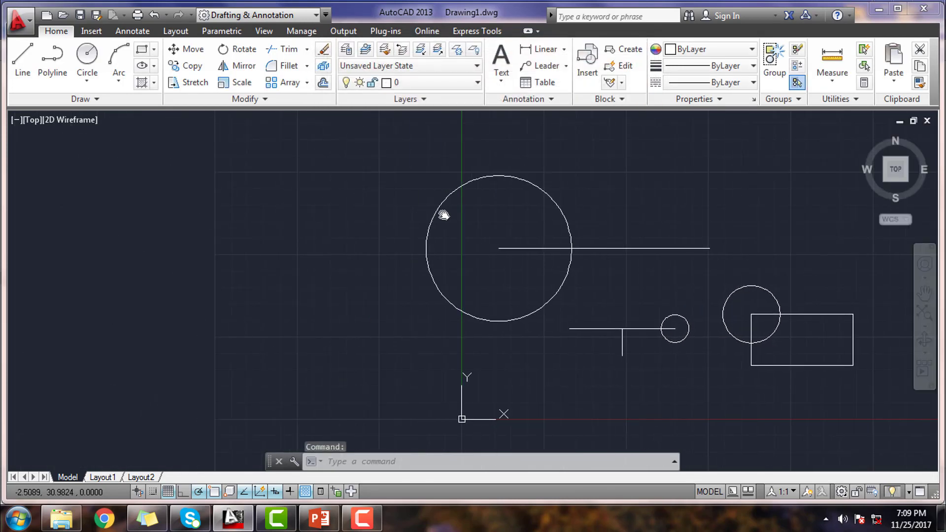
{"action": "left_click", "coordinate": [87, 55]}
{"action": "left_click", "coordinate": [205, 198]}
{"action": "left_click", "coordinate": [262, 256]}
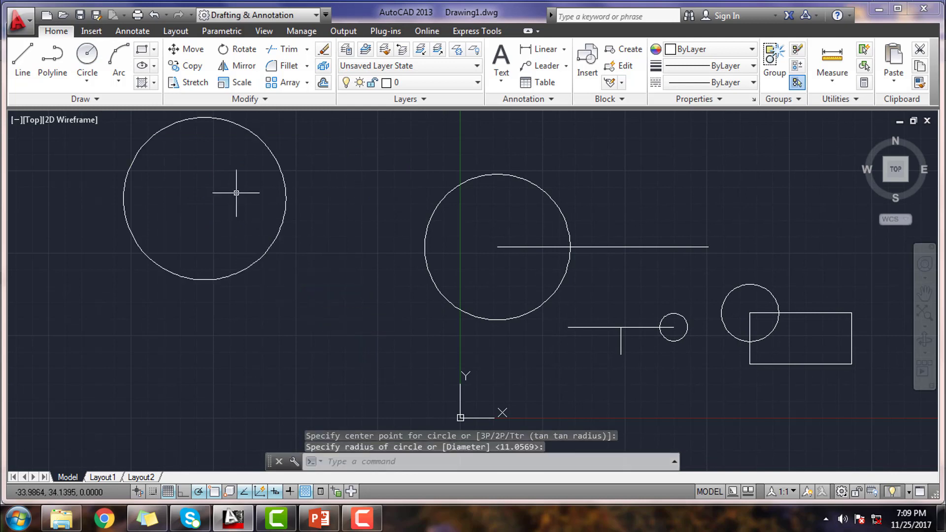
{"action": "middle_click_drag", "start_coordinate": [236, 192], "coordinate": [318, 261]}
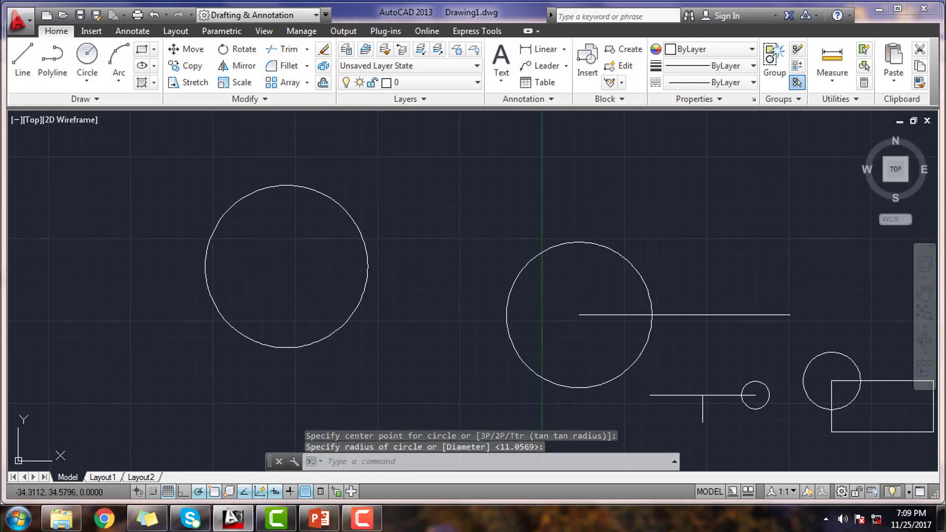
Draw a square joining the circle's left, top, right and bottom quadrants.
{"action": "left_click", "coordinate": [24, 63]}
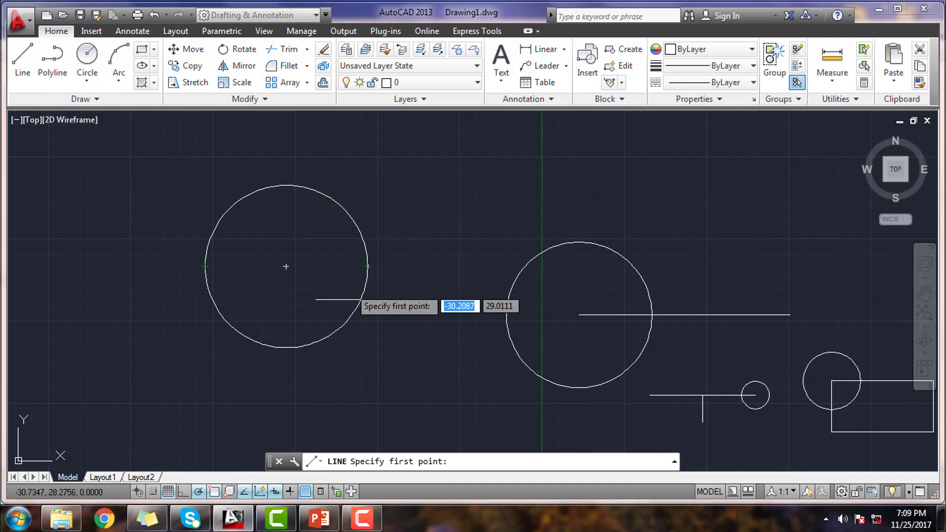
{"action": "left_click", "coordinate": [205, 266]}
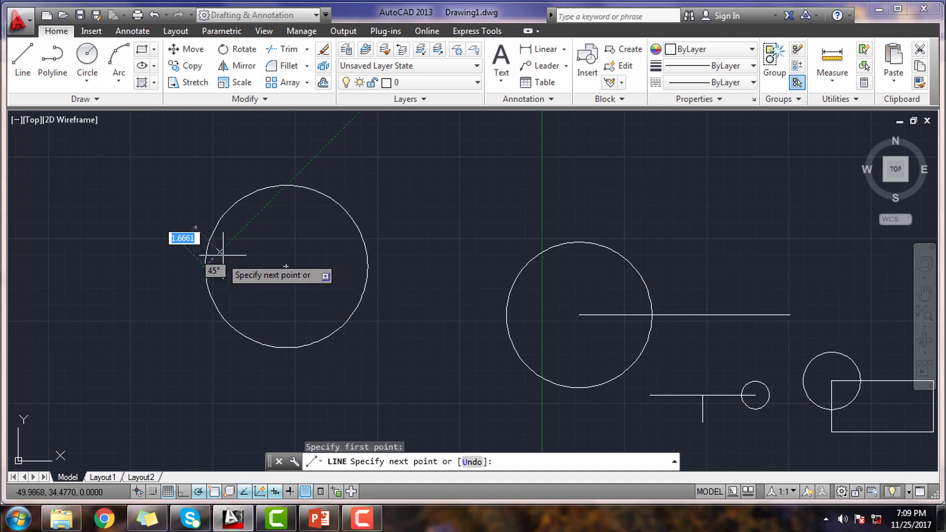
{"action": "left_click", "coordinate": [286, 186]}
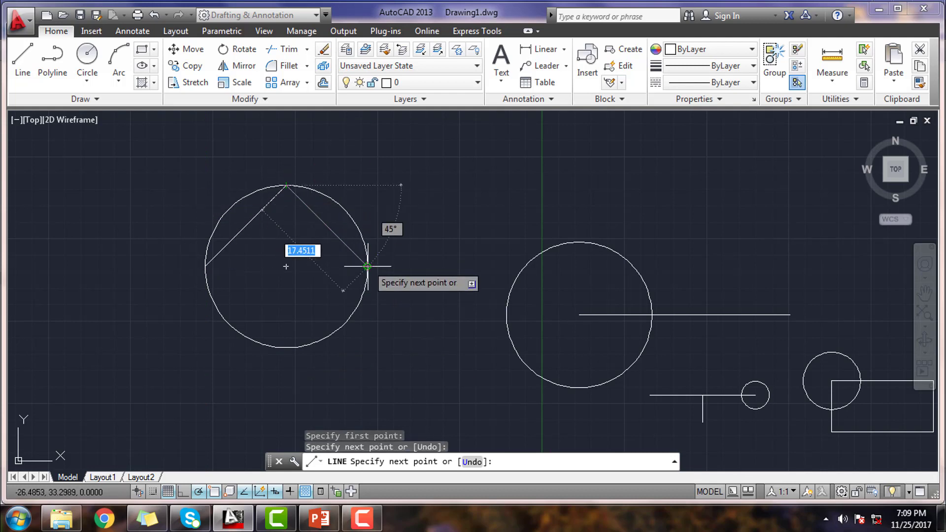
{"action": "left_click", "coordinate": [367, 266]}
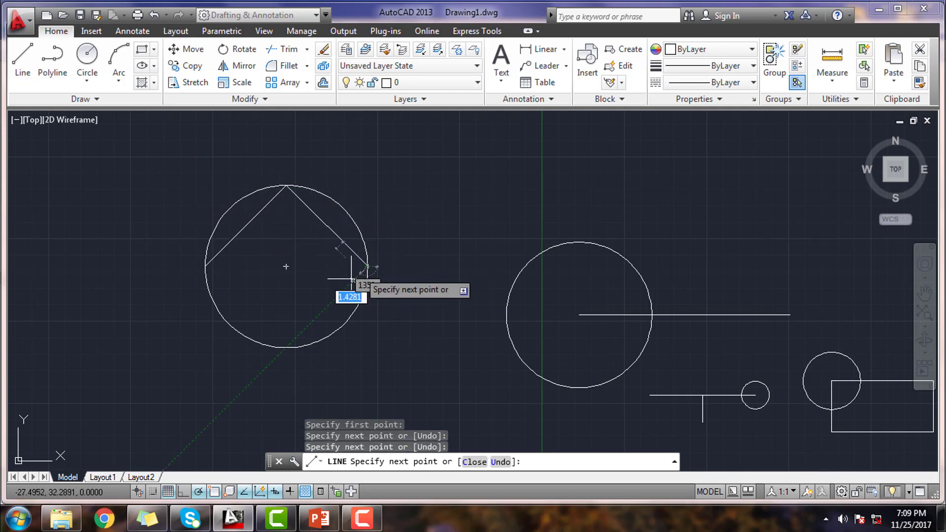
{"action": "left_click", "coordinate": [286, 348]}
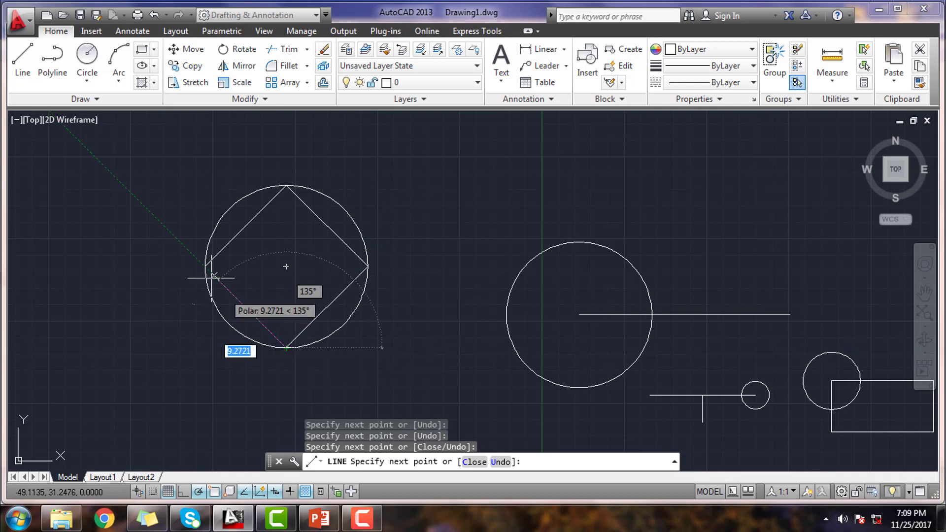
{"action": "right_click", "coordinate": [204, 266]}
{"action": "left_click", "coordinate": [226, 274]}
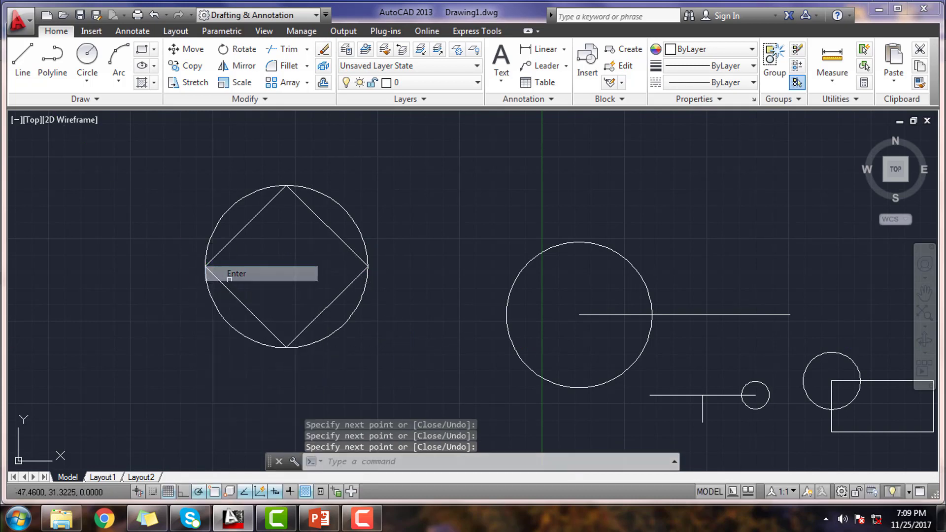
Reopen Drafting Settings on the Object Snap tab to enable Endpoint, Midpoint and Intersection.
{"action": "right_click", "coordinate": [199, 493]}
{"action": "left_click", "coordinate": [212, 467]}
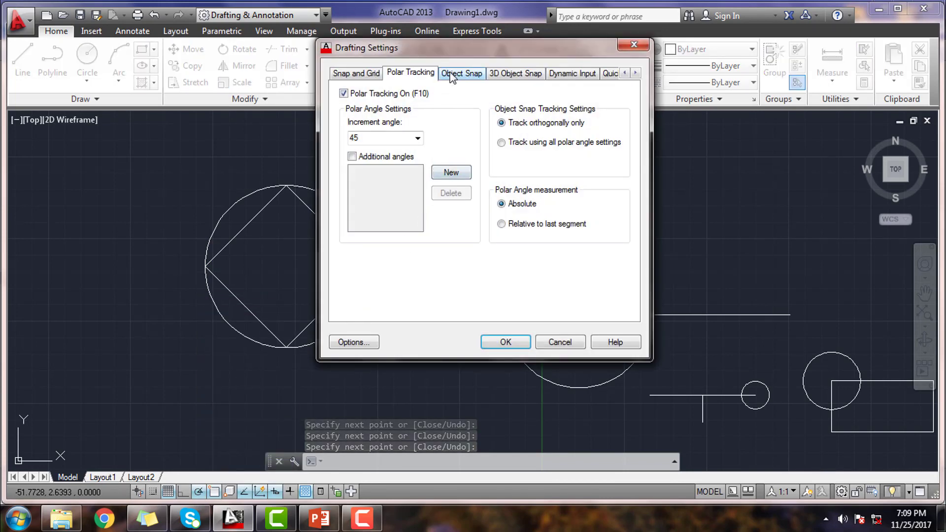
{"action": "left_click", "coordinate": [451, 75]}
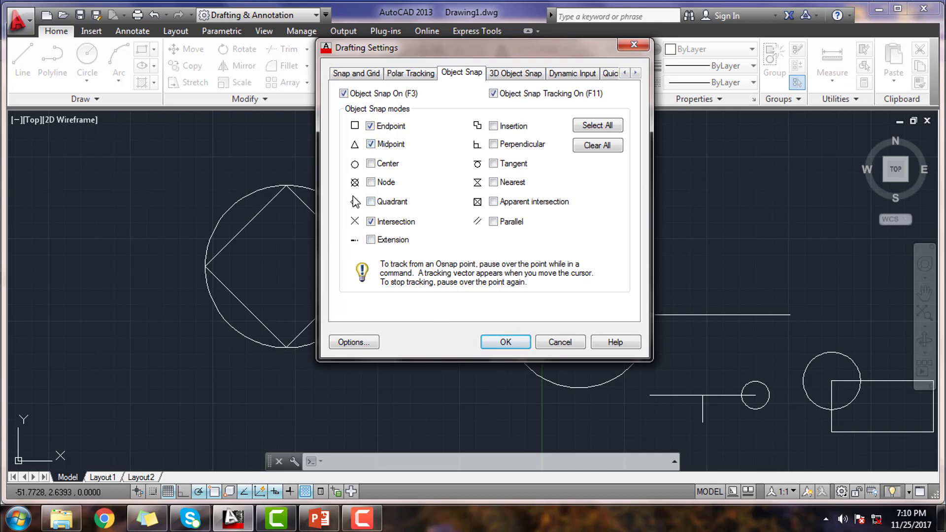
Draw two overlapping circles at the upper left of the drawing.
{"action": "left_click", "coordinate": [502, 343]}
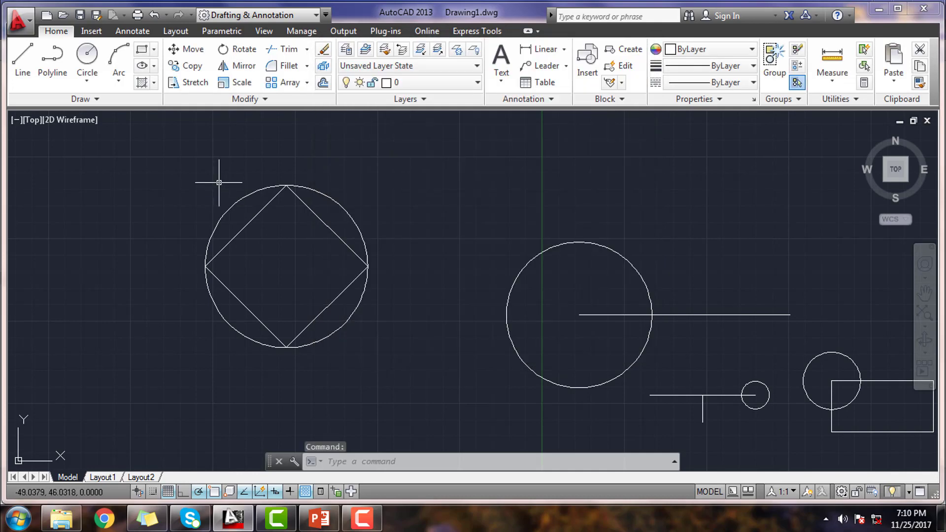
{"action": "middle_click_drag", "start_coordinate": [351, 209], "coordinate": [416, 249]}
{"action": "left_click", "coordinate": [87, 55]}
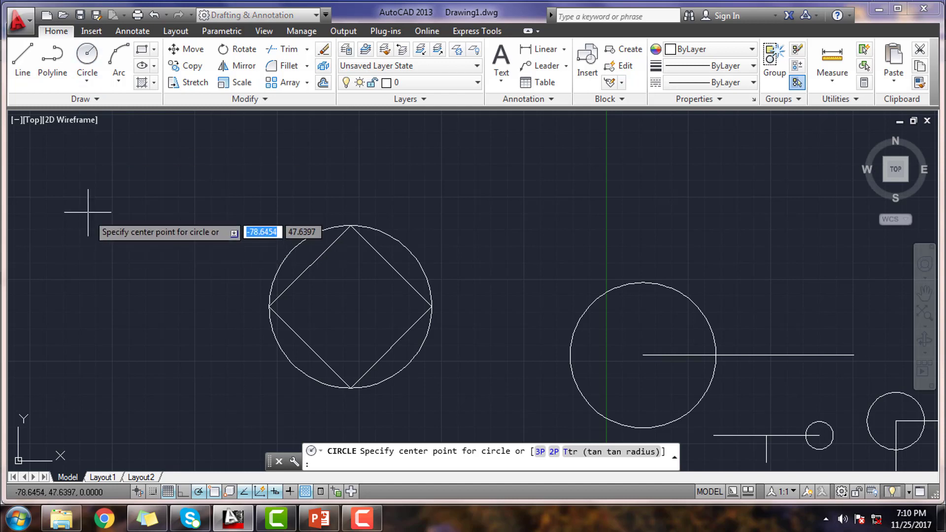
{"action": "left_click", "coordinate": [87, 195]}
{"action": "left_click", "coordinate": [162, 214]}
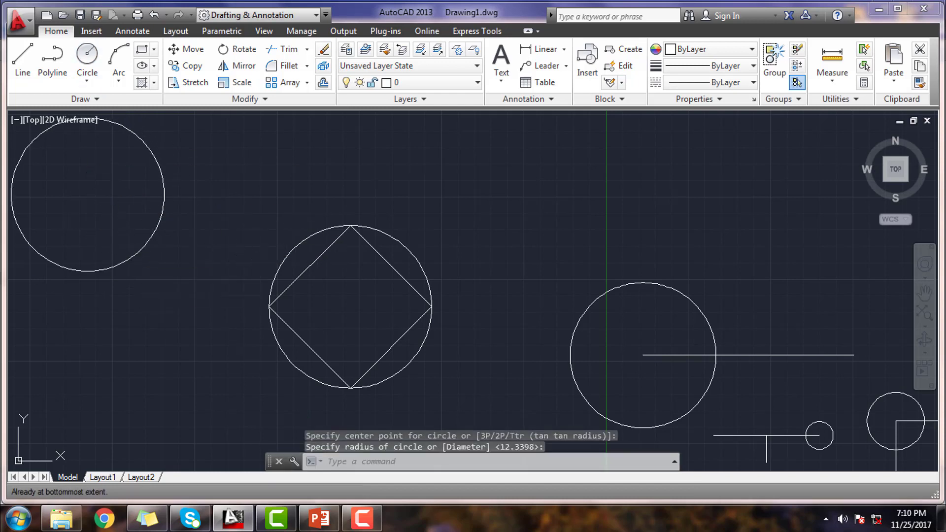
{"action": "left_click", "coordinate": [87, 56]}
{"action": "left_click", "coordinate": [126, 197]}
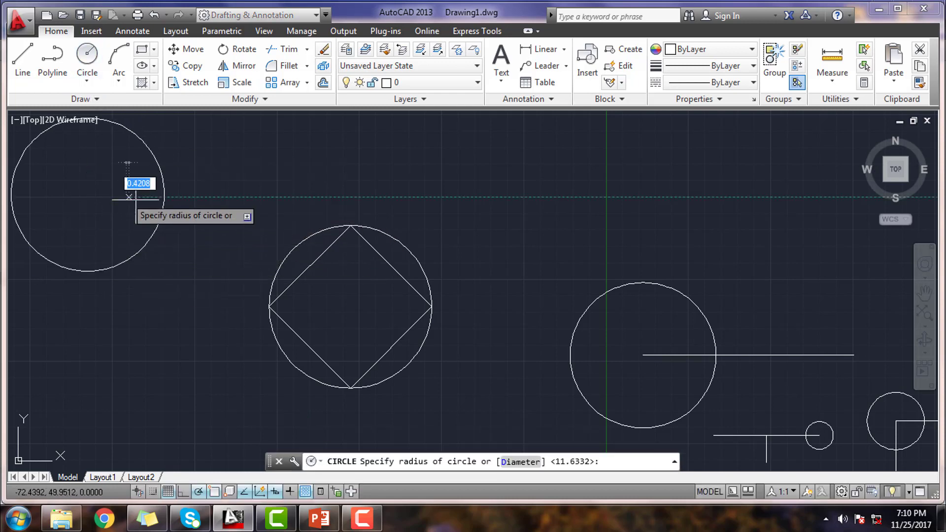
{"action": "left_click", "coordinate": [176, 241]}
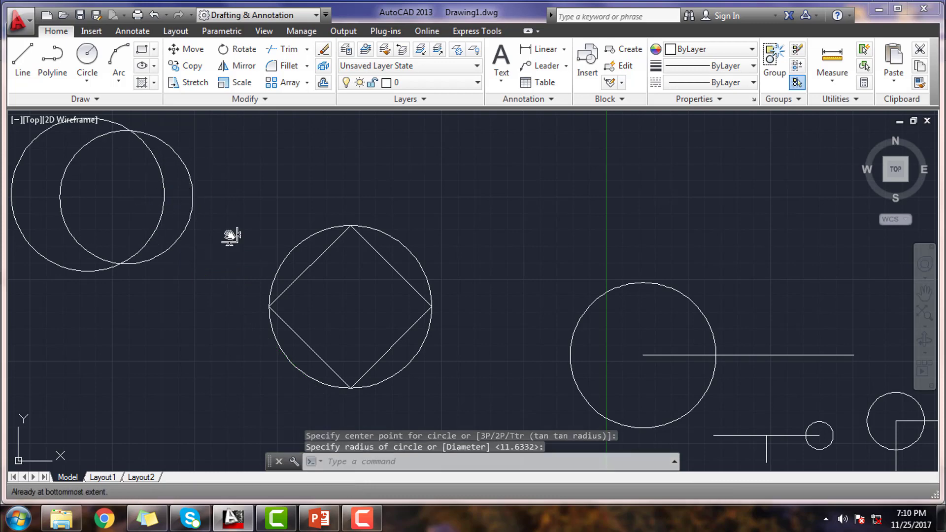
Regenerate the display with the G alias and frame the overlapping circles.
{"action": "scroll", "coordinate": [241, 271], "scroll_direction": "up", "scroll_amount": 2}
{"action": "scroll", "coordinate": [222, 238], "scroll_direction": "down", "scroll_amount": 1}
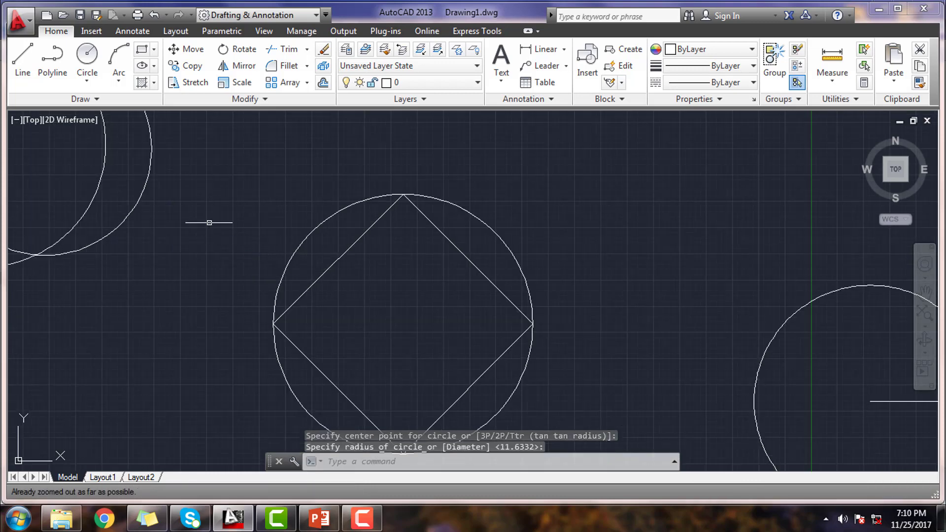
{"action": "middle_click_drag", "start_coordinate": [211, 222], "coordinate": [382, 275]}
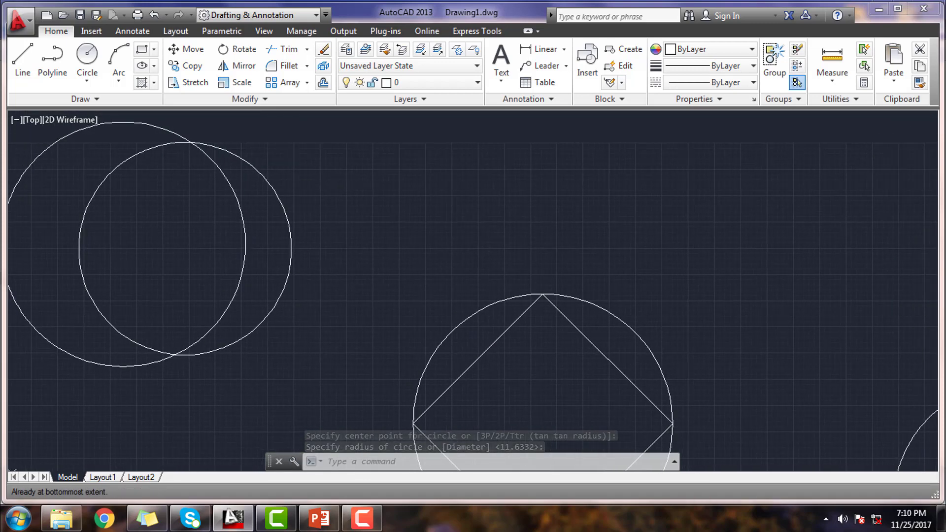
{"action": "scroll", "coordinate": [311, 237], "scroll_direction": "up", "scroll_amount": 2}
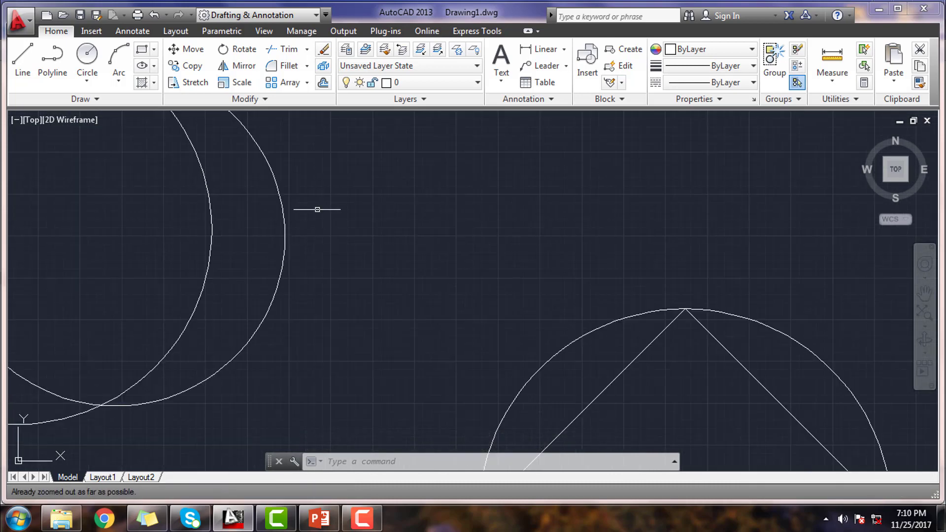
{"action": "scroll", "coordinate": [342, 237], "scroll_direction": "up", "scroll_amount": 1}
{"action": "scroll", "coordinate": [344, 232], "scroll_direction": "down", "scroll_amount": 1}
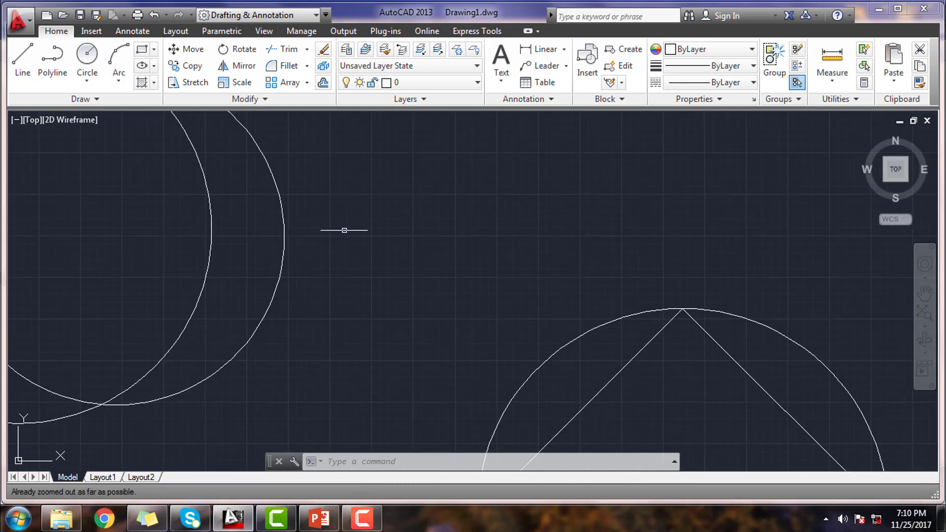
{"action": "type", "text": "rege"}
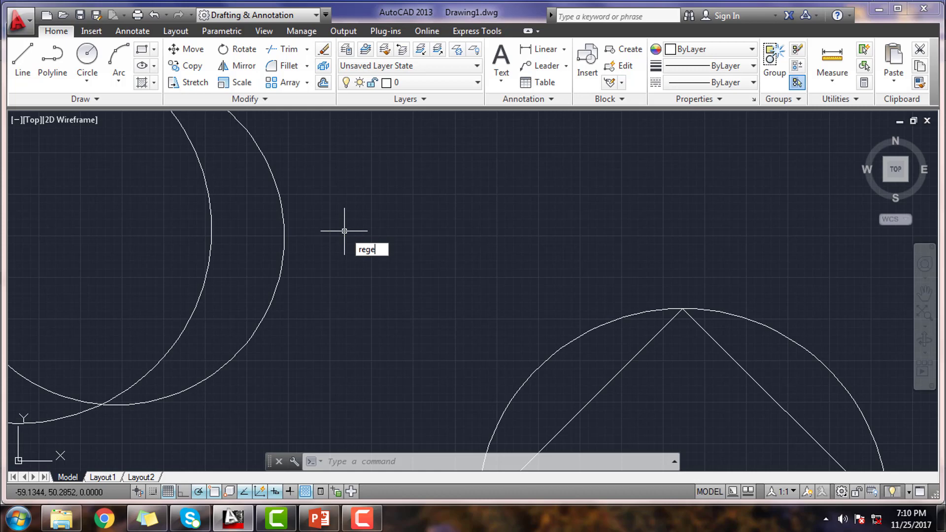
{"action": "key", "text": "Return"}
{"action": "scroll", "coordinate": [344, 231], "scroll_direction": "down", "scroll_amount": 5}
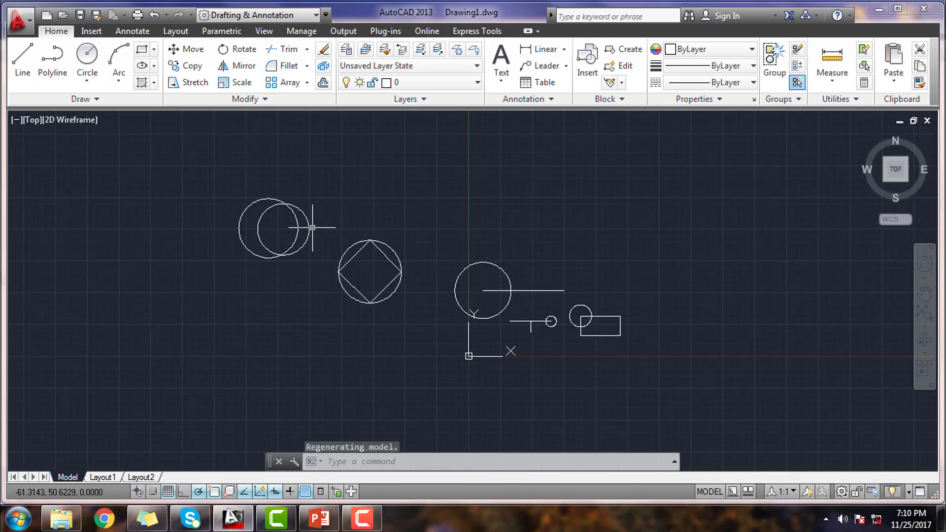
{"action": "middle_click_drag", "start_coordinate": [317, 222], "coordinate": [453, 244]}
{"action": "scroll", "coordinate": [407, 268], "scroll_direction": "up", "scroll_amount": 8}
{"action": "scroll", "coordinate": [403, 274], "scroll_direction": "down", "scroll_amount": 1}
{"action": "scroll", "coordinate": [423, 205], "scroll_direction": "down", "scroll_amount": 1}
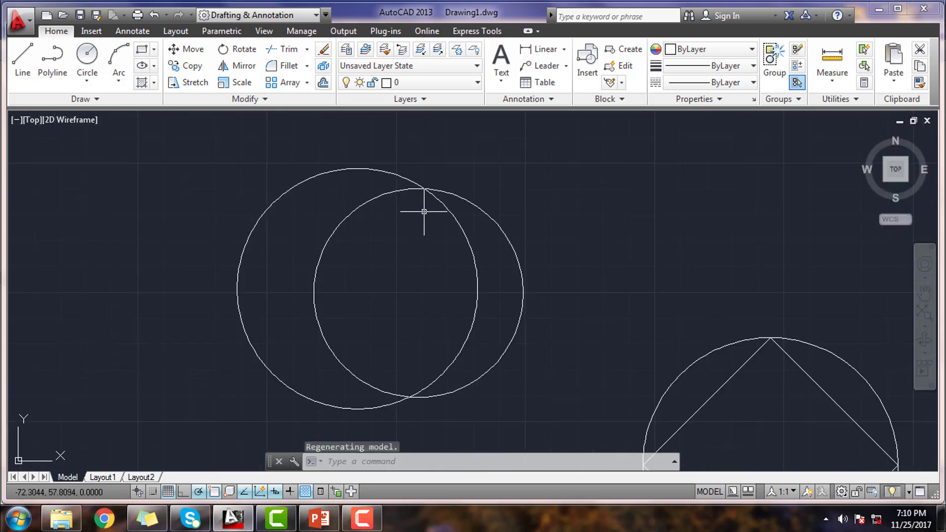
{"action": "middle_click_drag", "start_coordinate": [423, 205], "coordinate": [392, 241]}
{"action": "scroll", "coordinate": [396, 225], "scroll_direction": "up", "scroll_amount": 2}
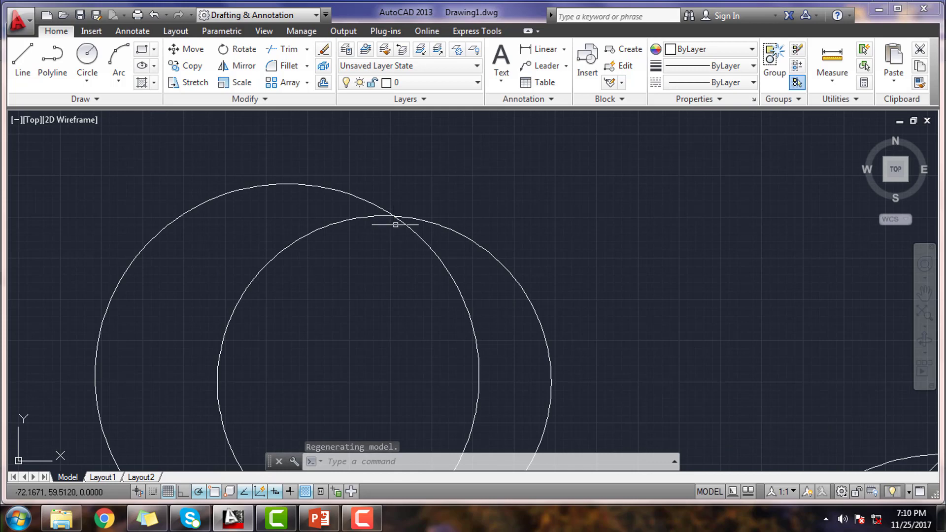
Draw a third circle centred on the two circles' lower intersection.
{"action": "left_click", "coordinate": [87, 55]}
{"action": "scroll", "coordinate": [393, 211], "scroll_direction": "up", "scroll_amount": 1}
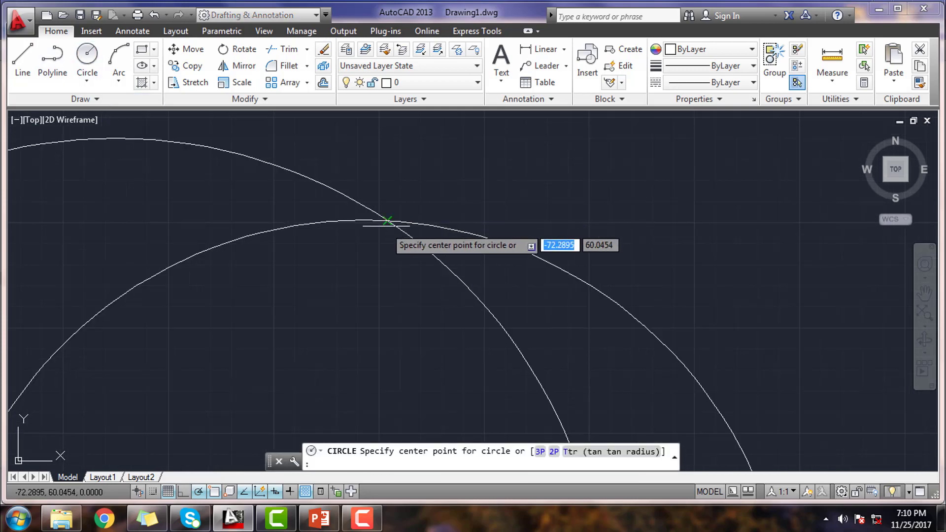
{"action": "scroll", "coordinate": [373, 342], "scroll_direction": "down", "scroll_amount": 2}
{"action": "middle_click_drag", "start_coordinate": [374, 342], "coordinate": [387, 226]}
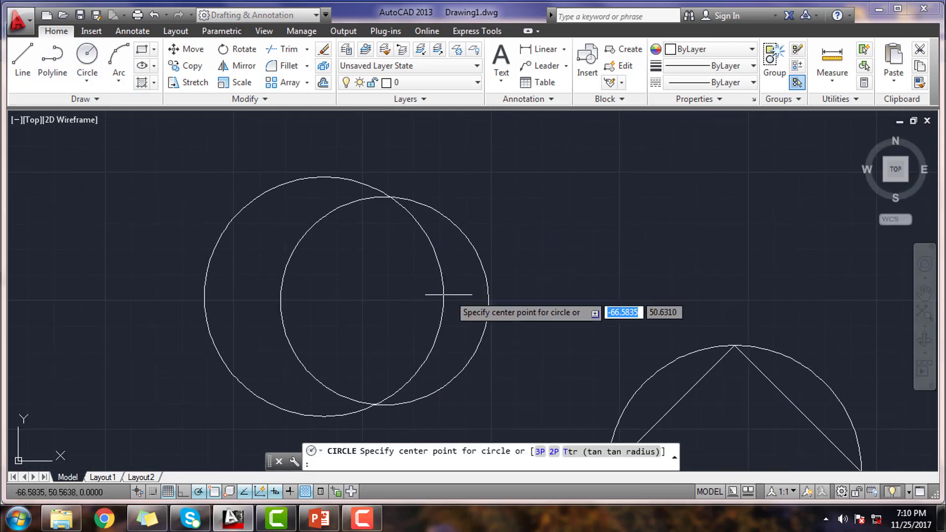
{"action": "middle_click_drag", "start_coordinate": [580, 380], "coordinate": [393, 248]}
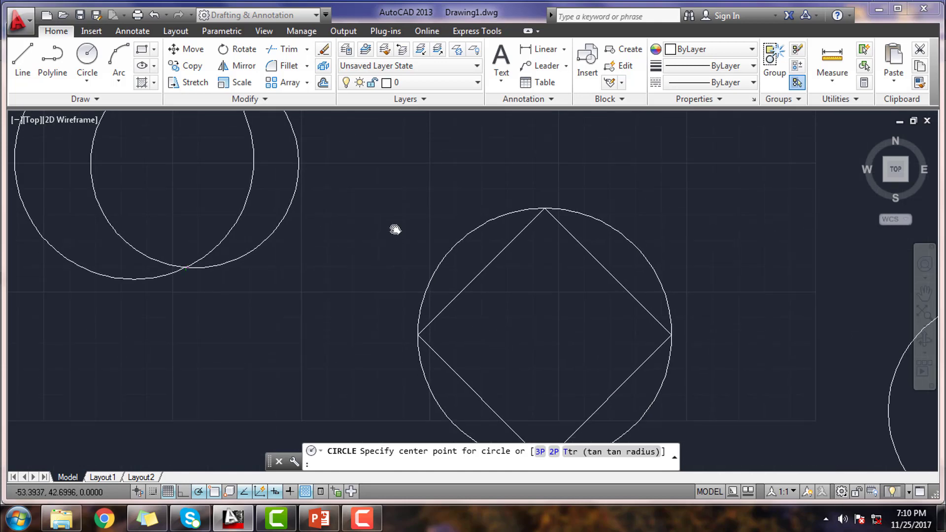
{"action": "scroll", "coordinate": [507, 316], "scroll_direction": "down", "scroll_amount": 1}
{"action": "middle_click_drag", "start_coordinate": [506, 316], "coordinate": [460, 240]}
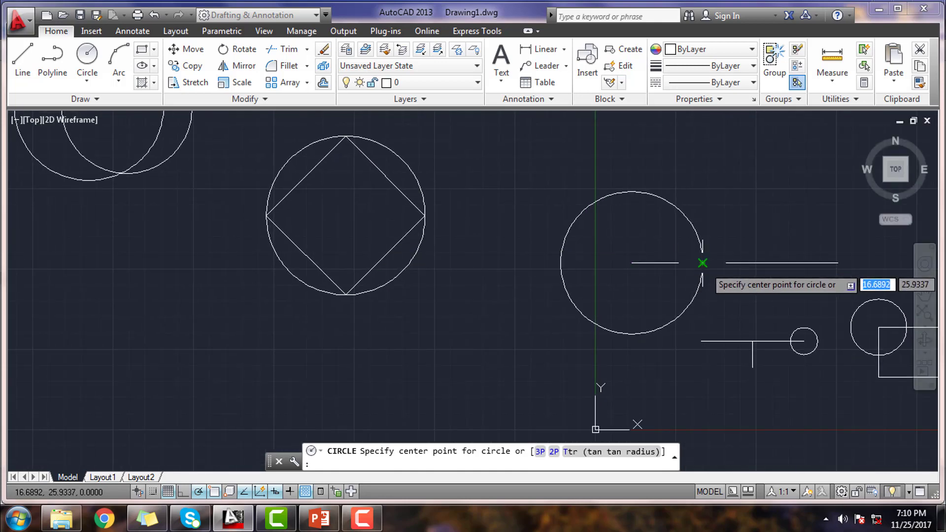
{"action": "middle_click_drag", "start_coordinate": [124, 182], "coordinate": [266, 287]}
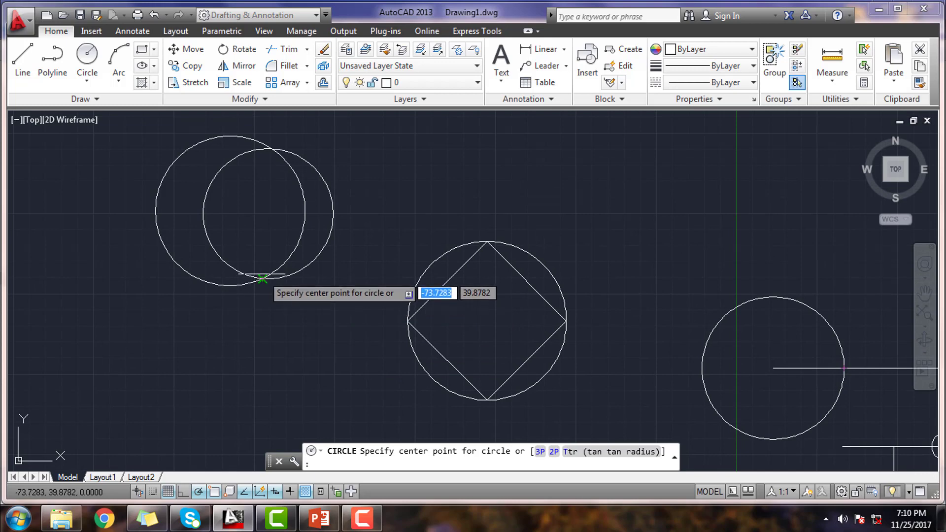
{"action": "left_click", "coordinate": [263, 279]}
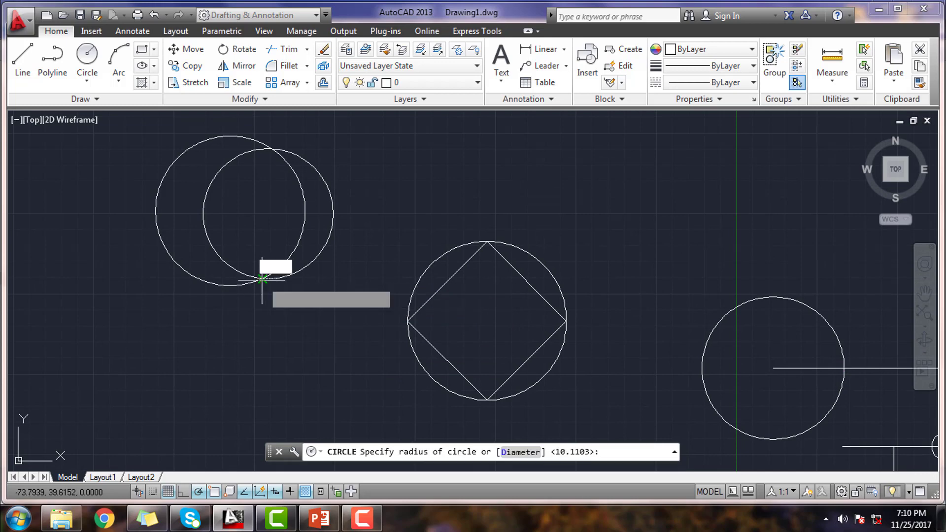
{"action": "left_click", "coordinate": [283, 349]}
{"action": "scroll", "coordinate": [395, 227], "scroll_direction": "down", "scroll_amount": 5}
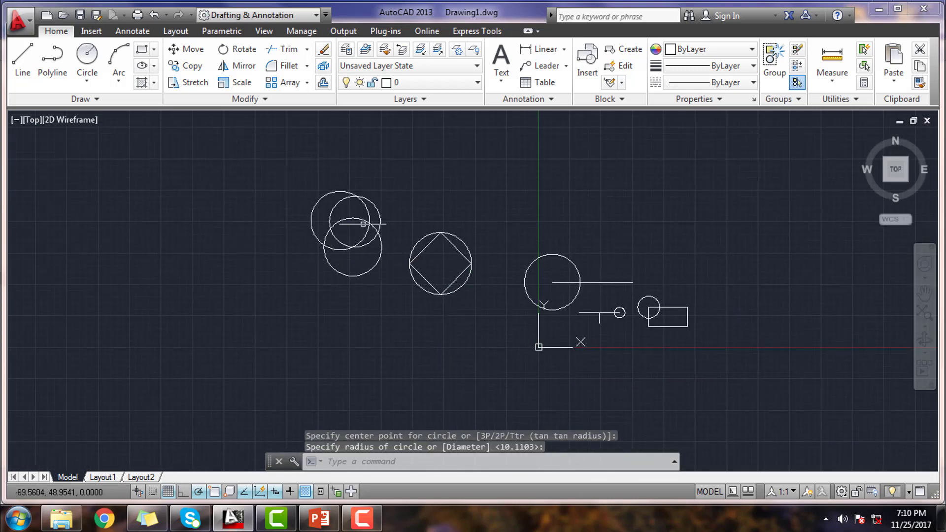
{"action": "scroll", "coordinate": [363, 223], "scroll_direction": "up", "scroll_amount": 4}
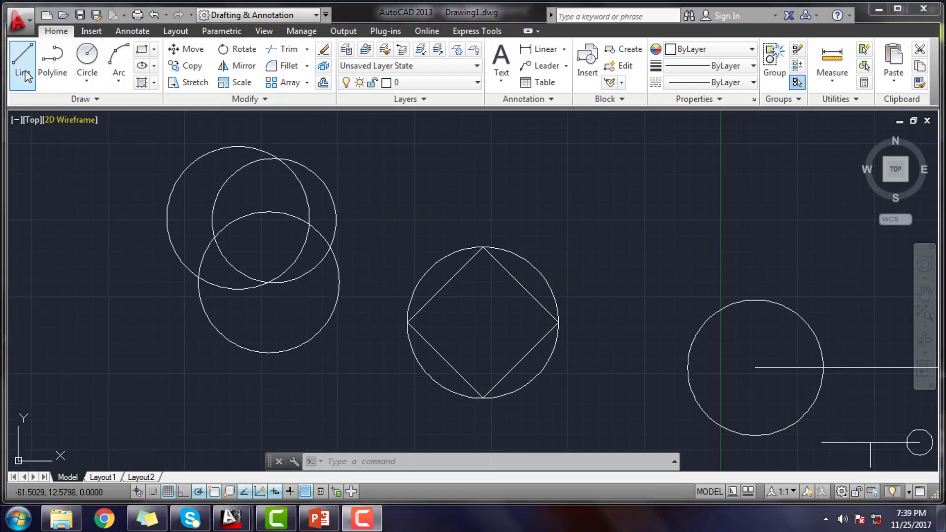
Turn on the Perpendicular object snap in the object snap settings.
{"action": "right_click", "coordinate": [220, 490]}
{"action": "left_click", "coordinate": [244, 463]}
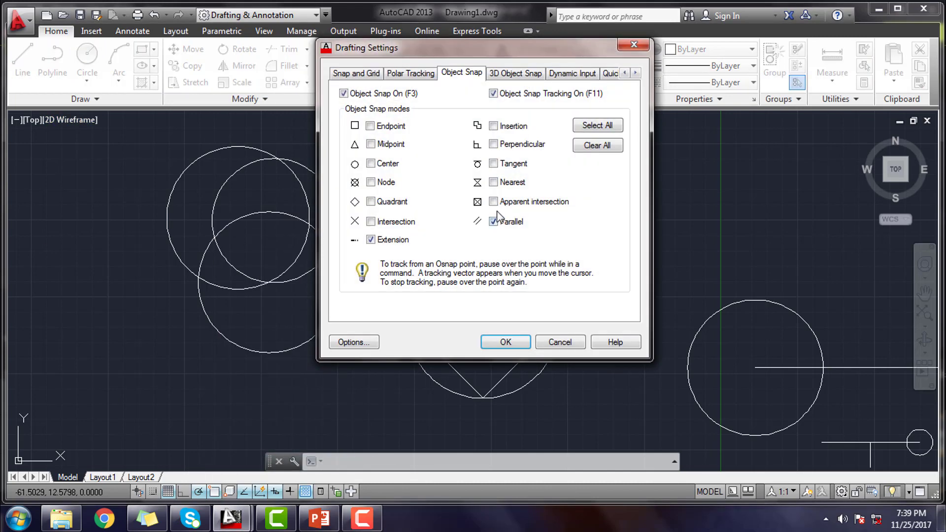
{"action": "left_click", "coordinate": [493, 144]}
{"action": "left_click", "coordinate": [490, 343]}
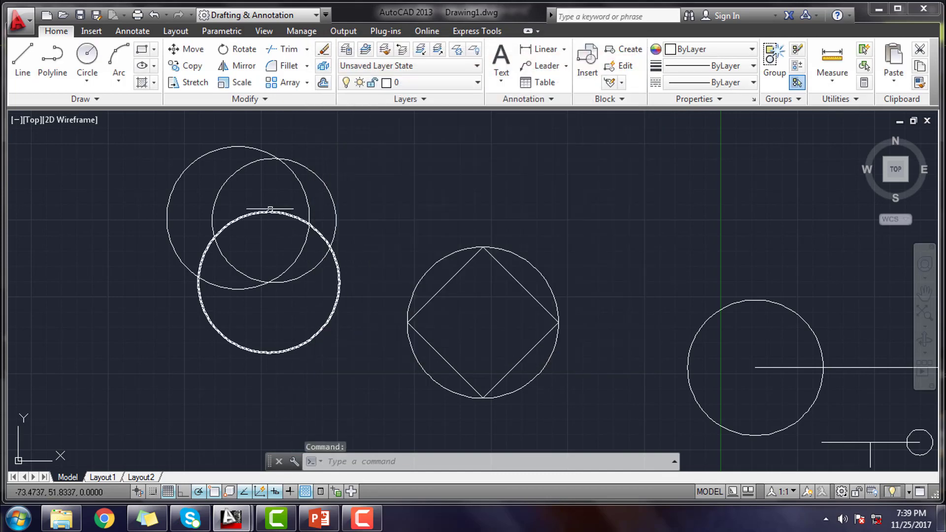
Draw a horizontal base line and bring it into view.
{"action": "left_click", "coordinate": [20, 62]}
{"action": "left_click", "coordinate": [452, 195]}
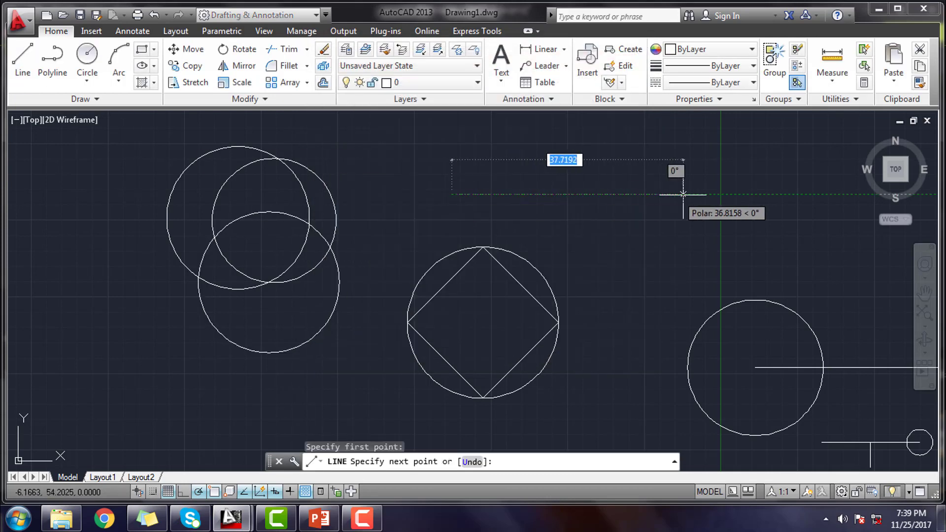
{"action": "left_click", "coordinate": [694, 195]}
{"action": "right_click", "coordinate": [695, 196]}
{"action": "left_click", "coordinate": [709, 203]}
{"action": "mouse_move", "coordinate": [640, 187]}
{"action": "middle_mouse_down"}
{"action": "mouse_move", "coordinate": [623, 218]}
{"action": "mouse_move", "coordinate": [554, 259]}
{"action": "middle_mouse_up"}
{"action": "scroll", "coordinate": [560, 278], "scroll_direction": "up", "scroll_amount": 2}
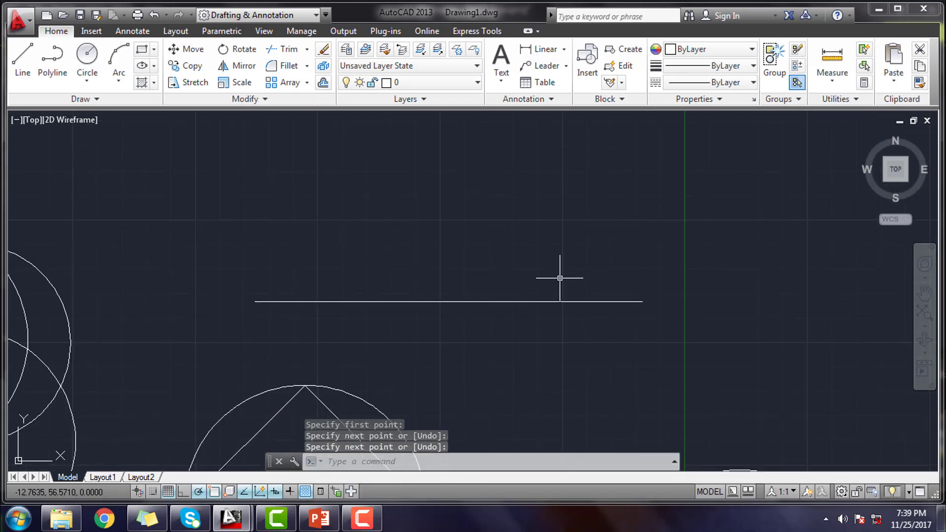
After one abandoned try, draw a vertical line from above, ending perpendicular on the horizontal line.
{"action": "left_click", "coordinate": [22, 57]}
{"action": "left_click", "coordinate": [488, 143]}
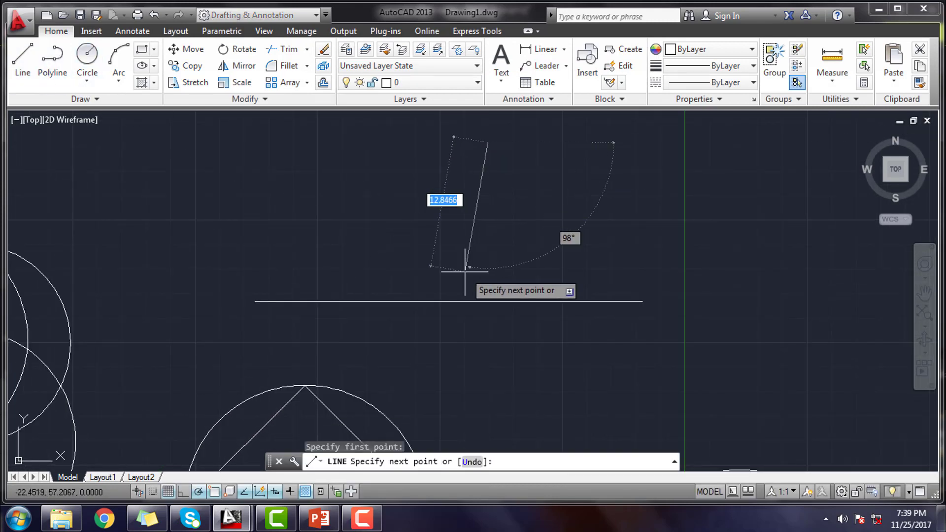
{"action": "right_click", "coordinate": [488, 302]}
{"action": "left_click", "coordinate": [504, 309]}
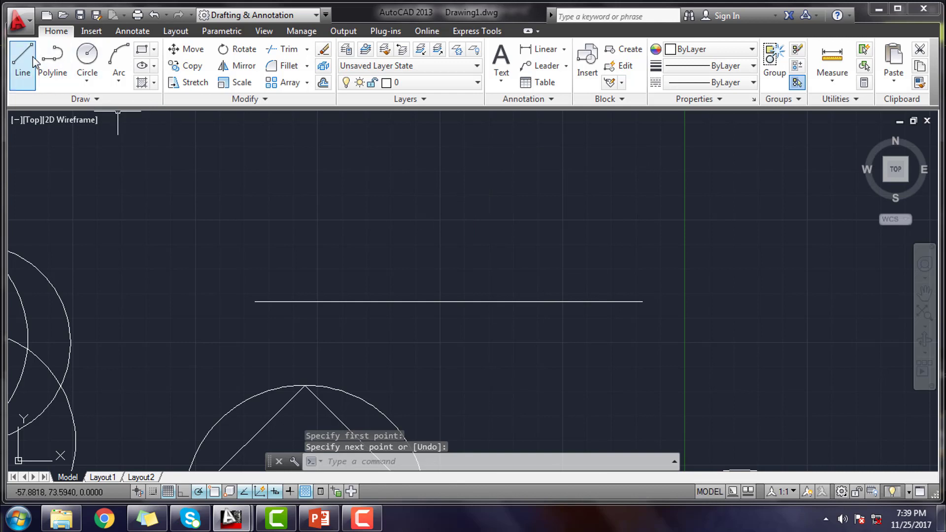
{"action": "left_click", "coordinate": [22, 64]}
{"action": "left_click", "coordinate": [466, 157]}
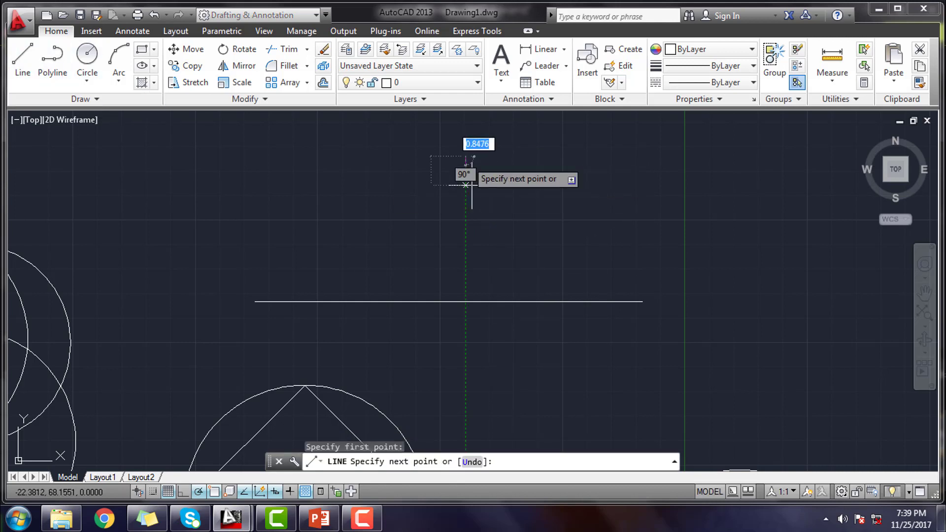
{"action": "left_click", "coordinate": [466, 302]}
{"action": "right_click", "coordinate": [466, 302]}
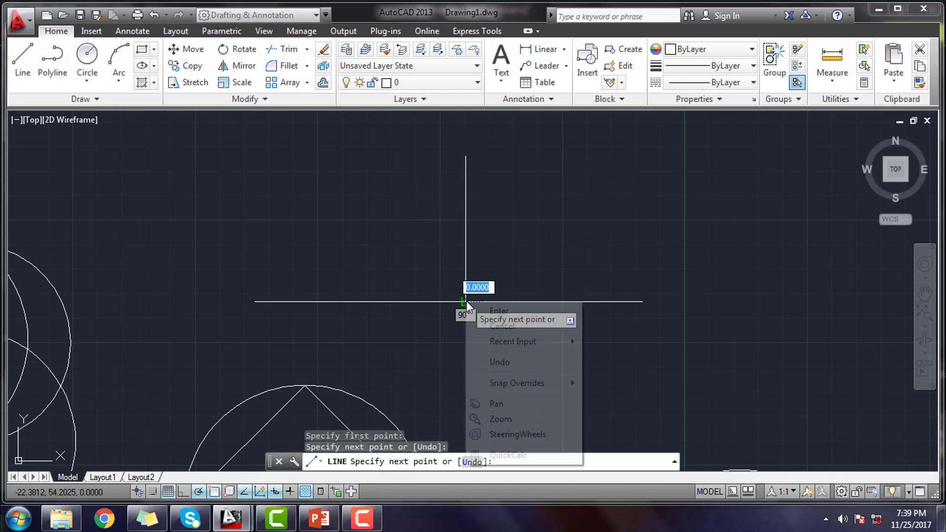
{"action": "left_click", "coordinate": [492, 311]}
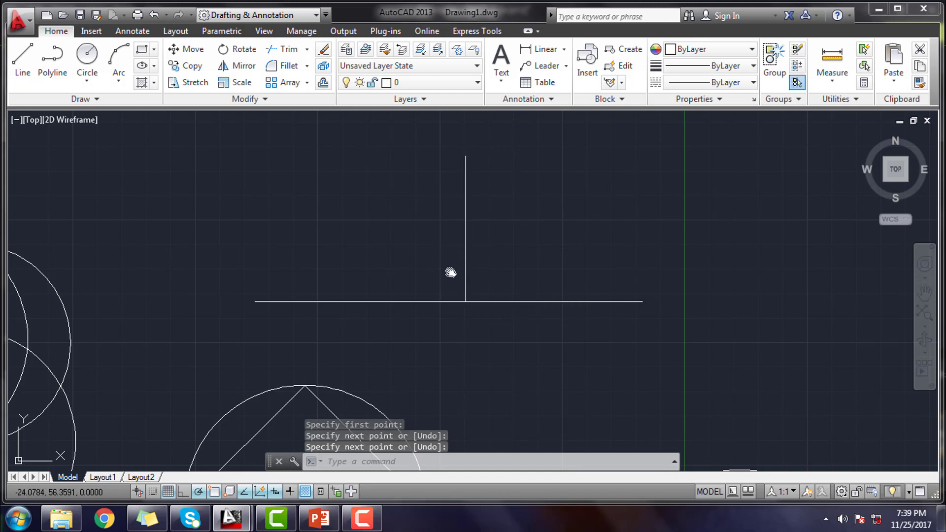
{"action": "middle_click_drag", "start_coordinate": [451, 273], "coordinate": [433, 182]}
{"action": "left_click", "coordinate": [17, 73]}
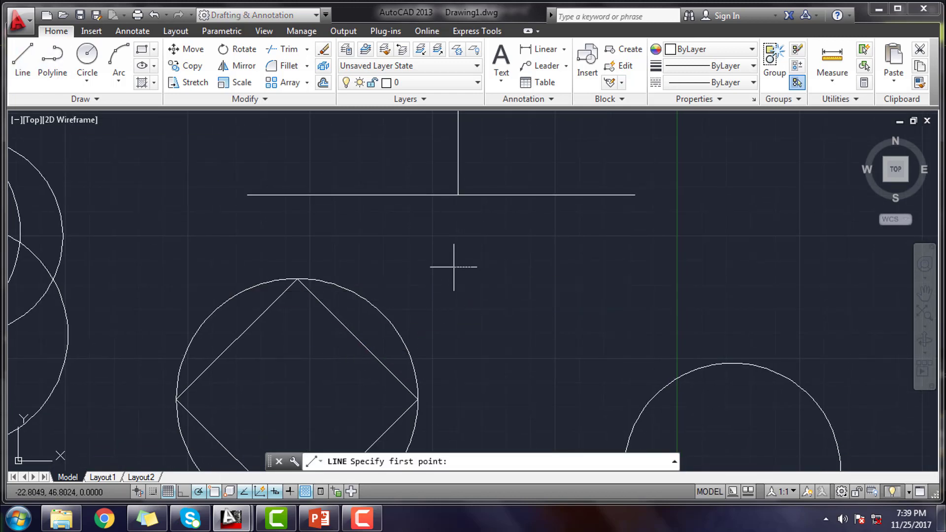
Draw a line from outside the circle, ending perpendicular on the square's upper-right side.
{"action": "left_click", "coordinate": [454, 267]}
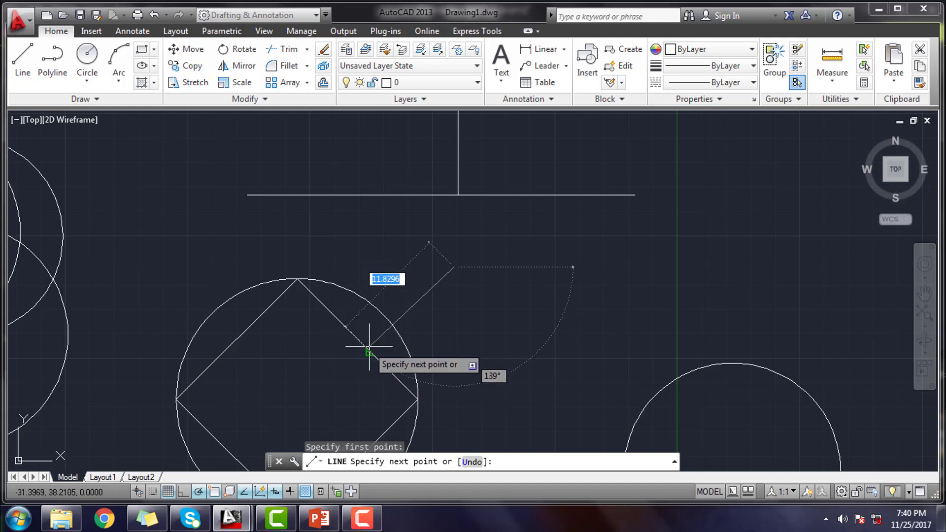
{"action": "scroll", "coordinate": [387, 366], "scroll_direction": "up", "scroll_amount": 3}
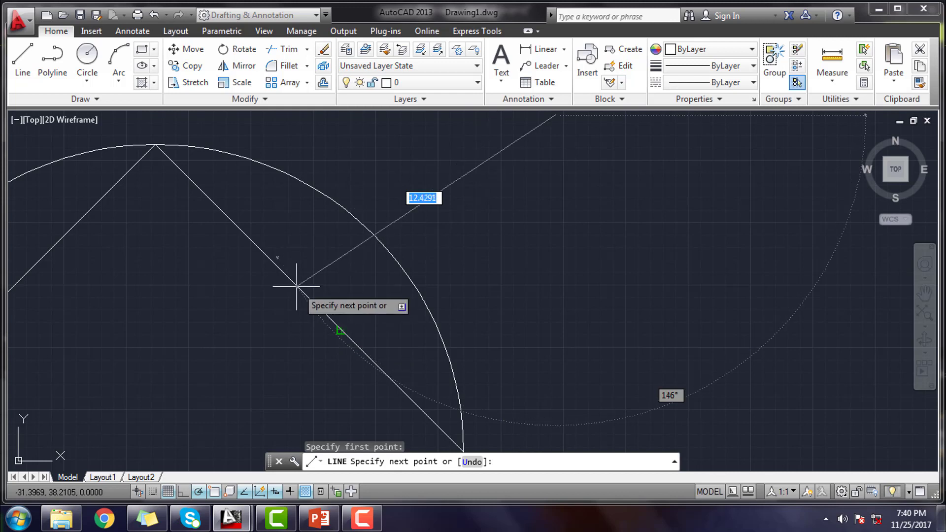
{"action": "left_click", "coordinate": [340, 330]}
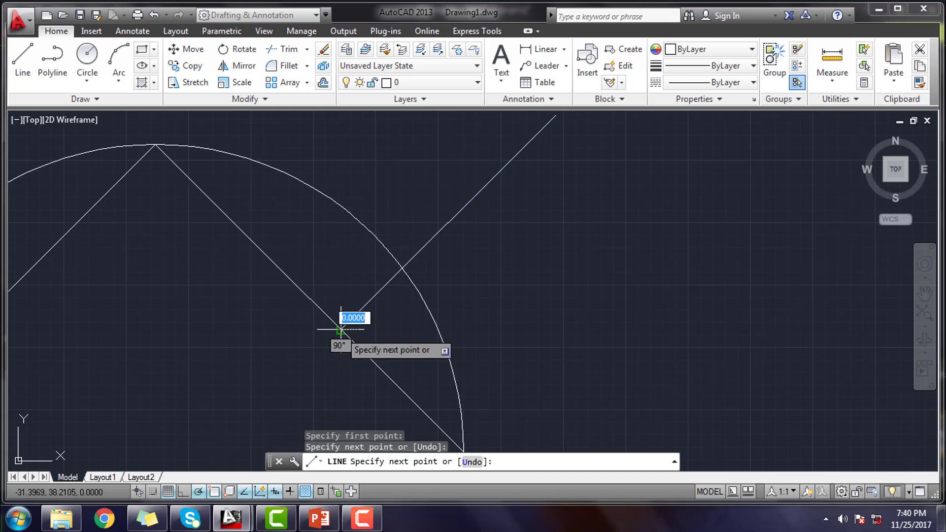
{"action": "right_click", "coordinate": [342, 334]}
{"action": "left_click", "coordinate": [353, 341]}
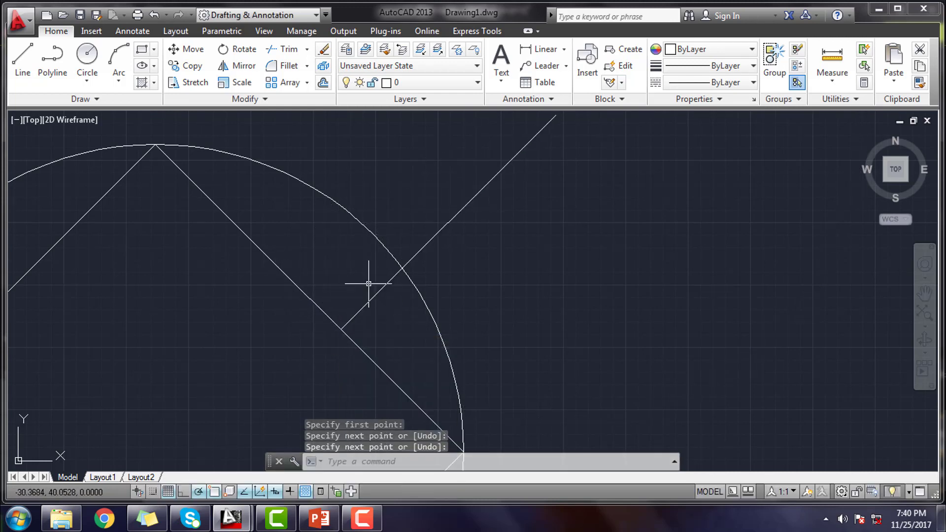
{"action": "scroll", "coordinate": [358, 234], "scroll_direction": "down", "scroll_amount": 4}
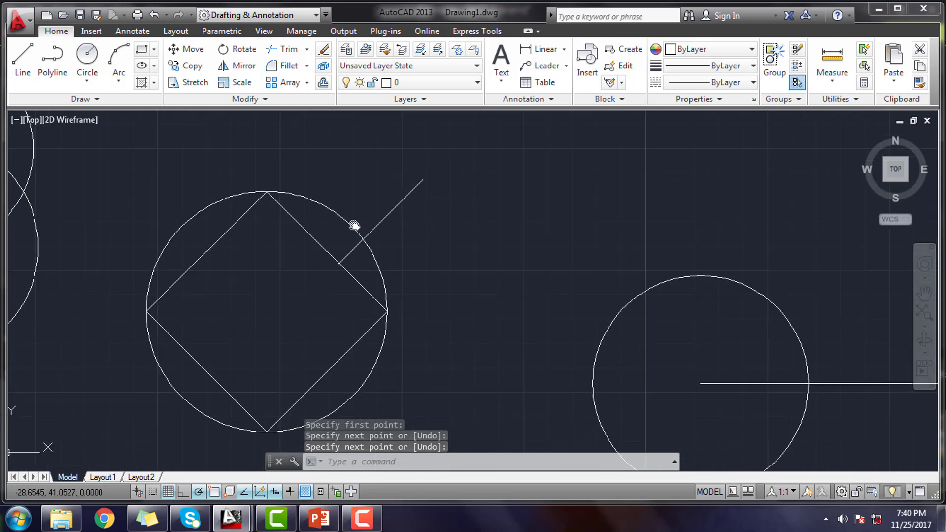
{"action": "middle_click_drag", "start_coordinate": [363, 292], "coordinate": [379, 228]}
Cancel two unwanted extra lines and pan to recentre the drawing.
{"action": "left_click", "coordinate": [22, 70]}
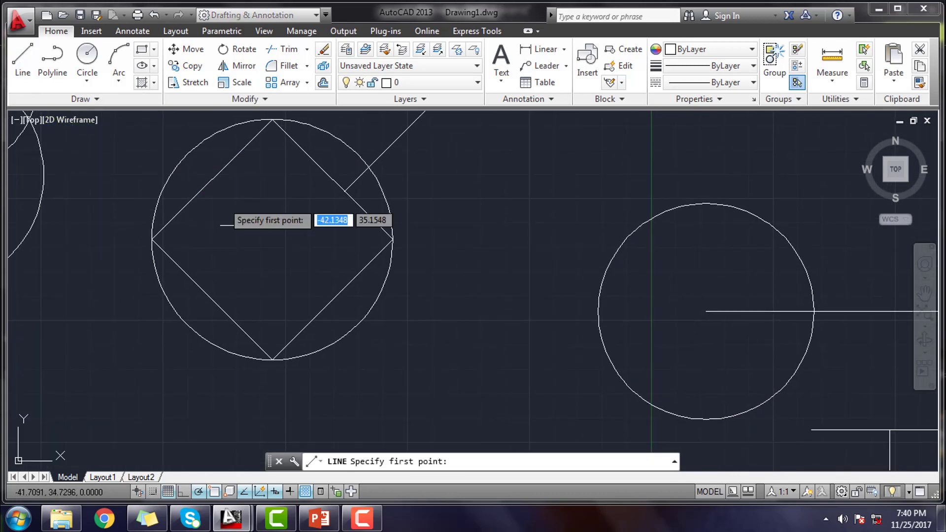
{"action": "left_click", "coordinate": [421, 378]}
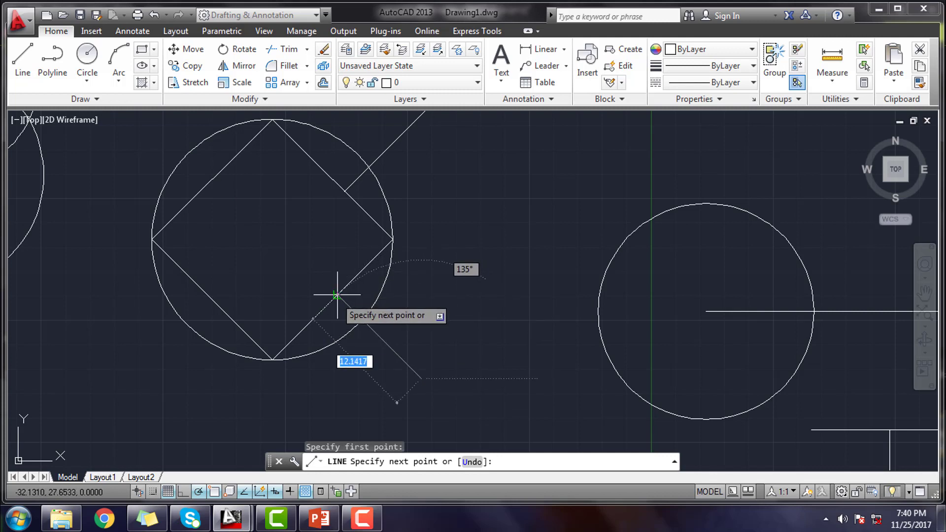
{"action": "key", "text": "Escape"}
{"action": "left_click", "coordinate": [22, 59]}
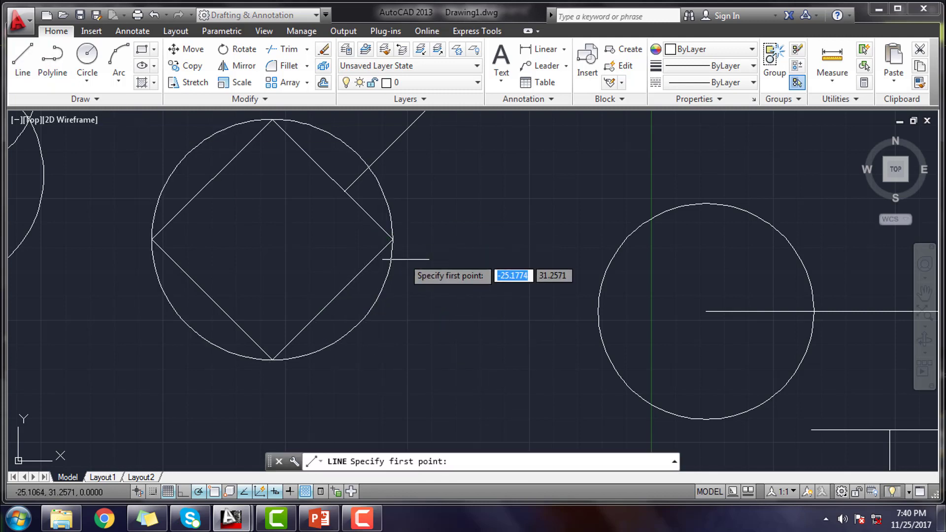
{"action": "left_click", "coordinate": [489, 200]}
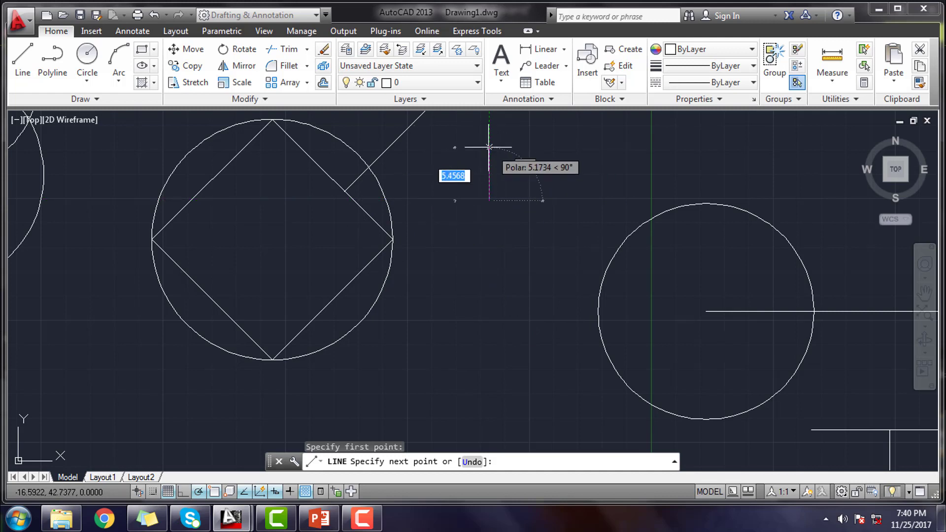
{"action": "key", "text": "Escape"}
{"action": "middle_click_drag", "start_coordinate": [343, 217], "coordinate": [360, 245]}
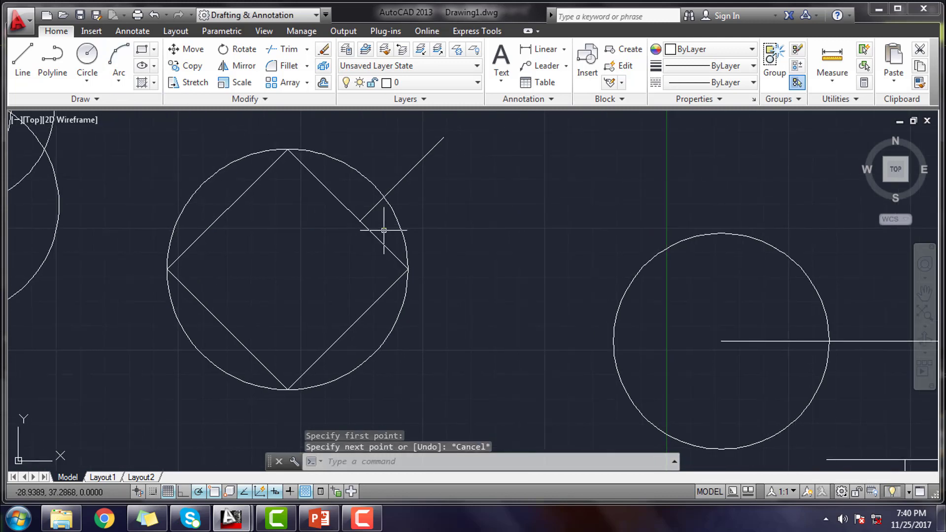
{"action": "scroll", "coordinate": [384, 230], "scroll_direction": "down", "scroll_amount": 2}
{"action": "middle_click_drag", "start_coordinate": [431, 225], "coordinate": [514, 282]}
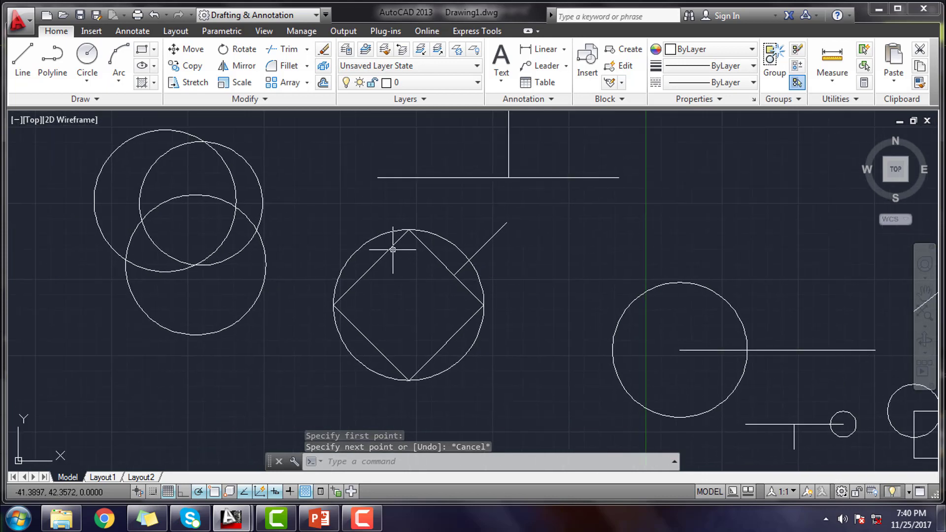
{"action": "middle_click_drag", "start_coordinate": [393, 249], "coordinate": [418, 262]}
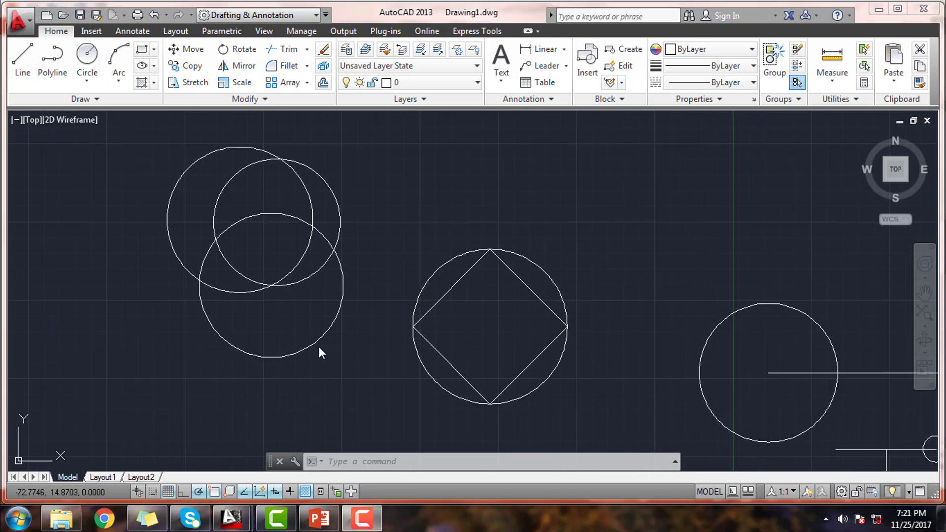
Enable the Tangent object snap and pan to empty drawing space.
{"action": "right_click", "coordinate": [215, 492]}
{"action": "left_click", "coordinate": [246, 472]}
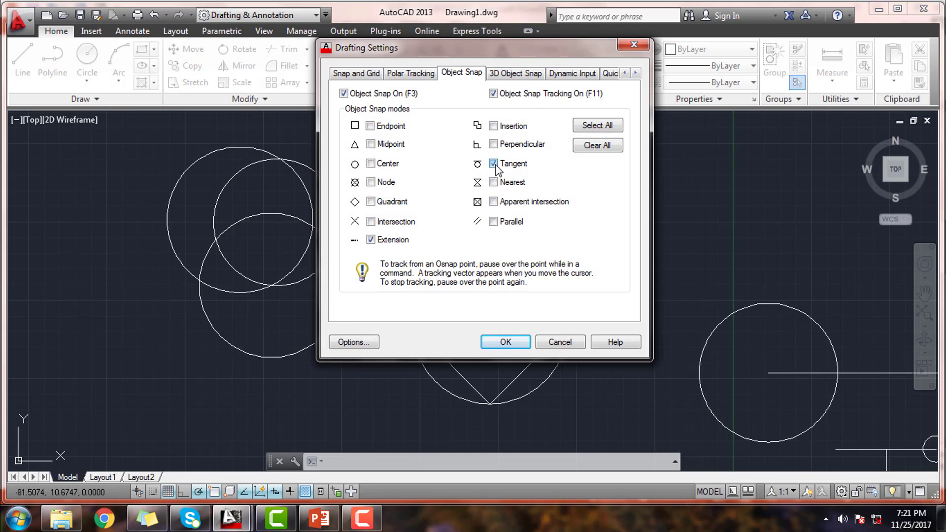
{"action": "left_click", "coordinate": [500, 345]}
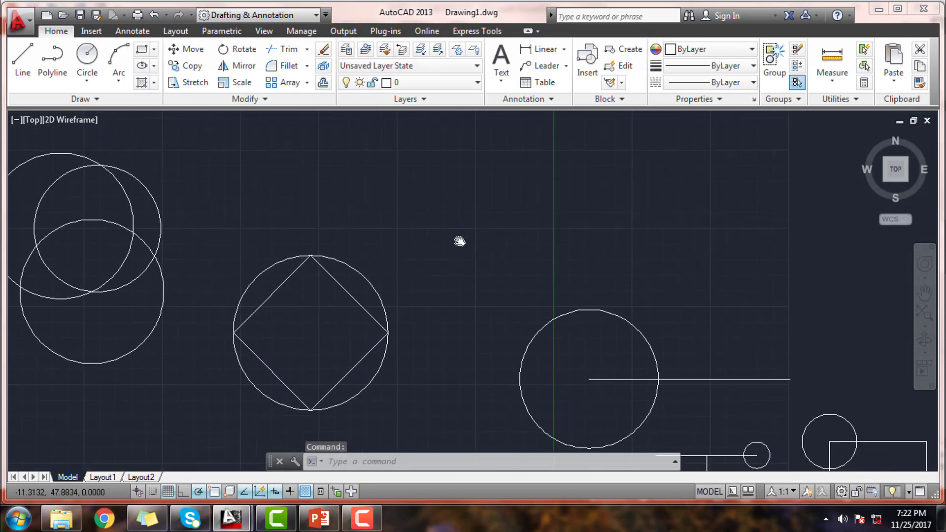
{"action": "middle_click_drag", "start_coordinate": [662, 238], "coordinate": [374, 256]}
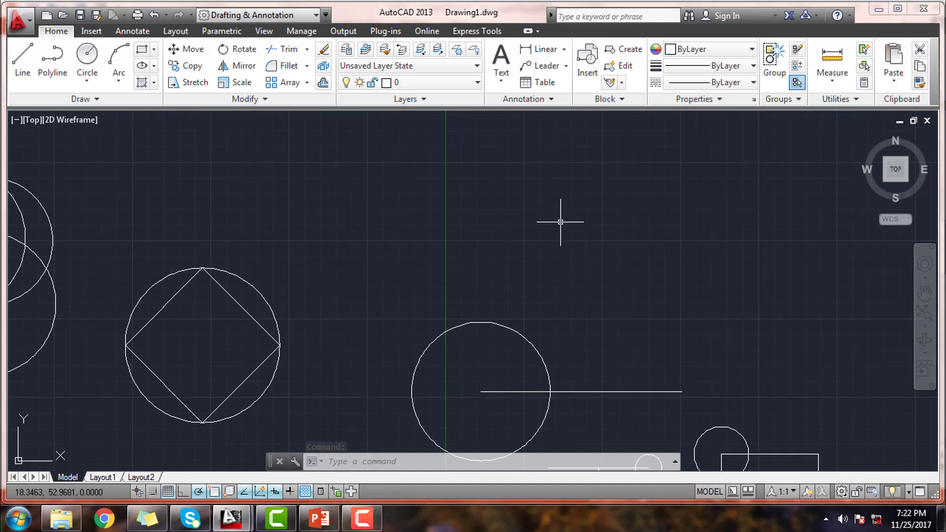
{"action": "middle_click_drag", "start_coordinate": [457, 189], "coordinate": [403, 243]}
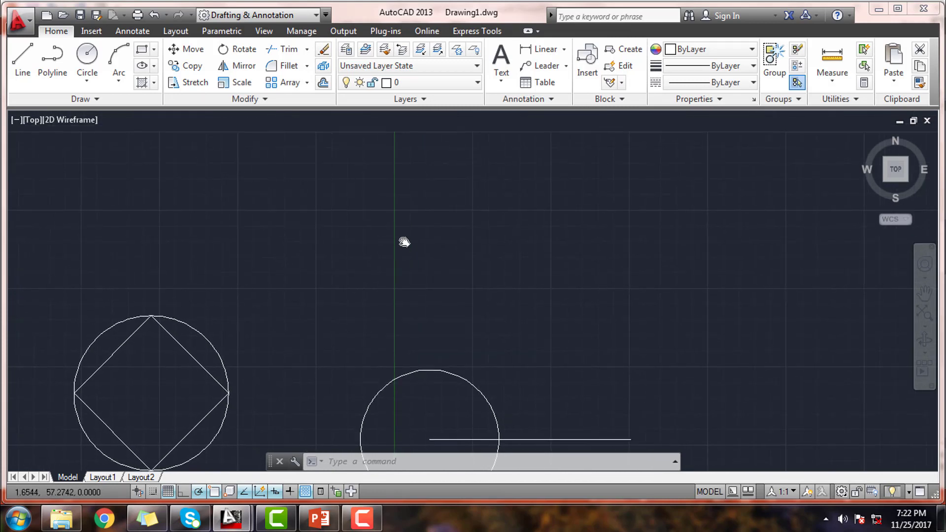
Draw a long, gently sloping line toward the upper right.
{"action": "left_click", "coordinate": [88, 54]}
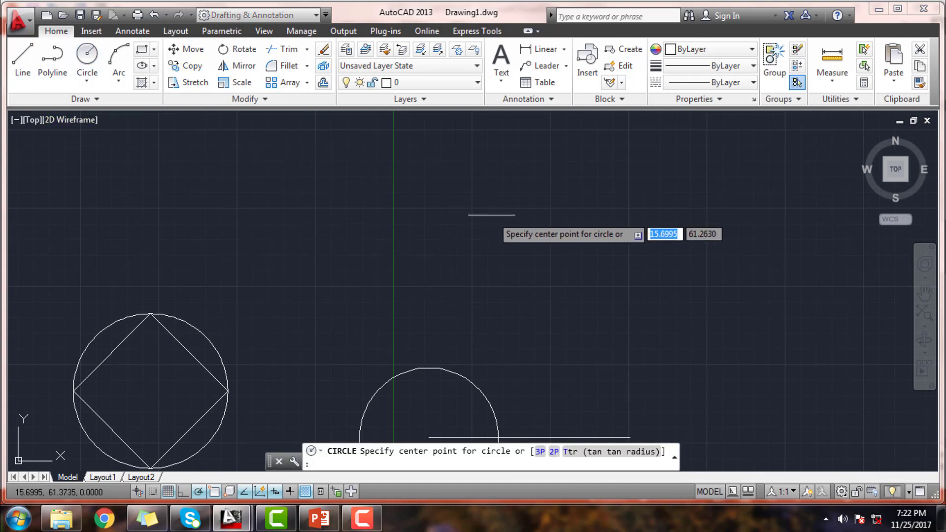
{"action": "left_click", "coordinate": [22, 58]}
{"action": "left_click", "coordinate": [352, 168]}
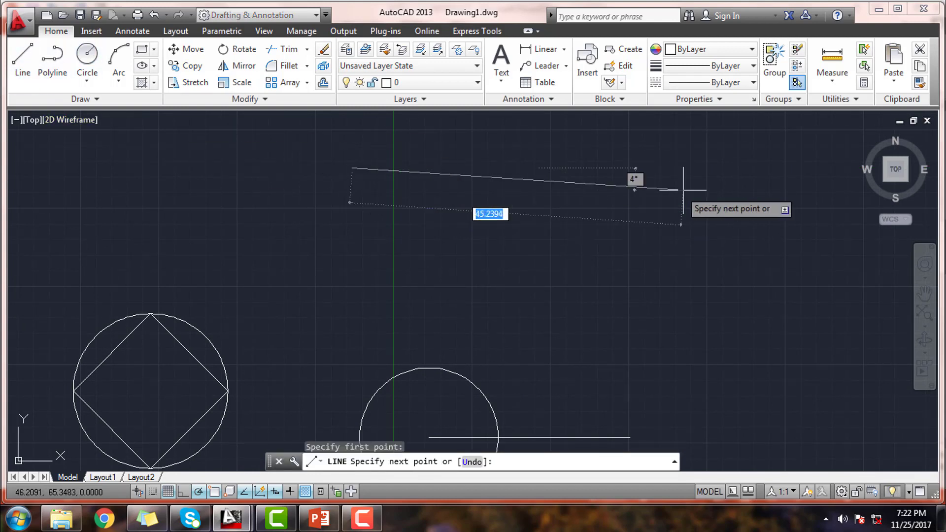
{"action": "left_click", "coordinate": [716, 145]}
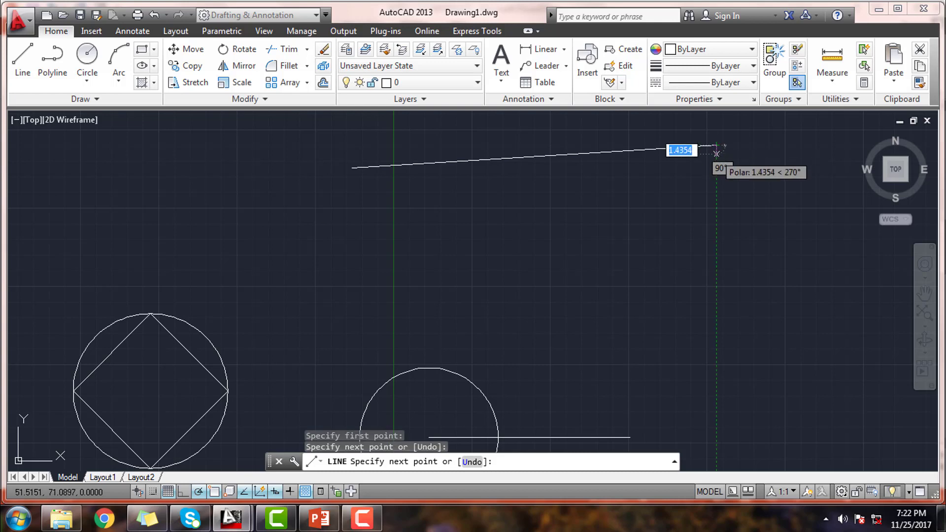
{"action": "right_click", "coordinate": [750, 163]}
{"action": "left_click", "coordinate": [761, 173]}
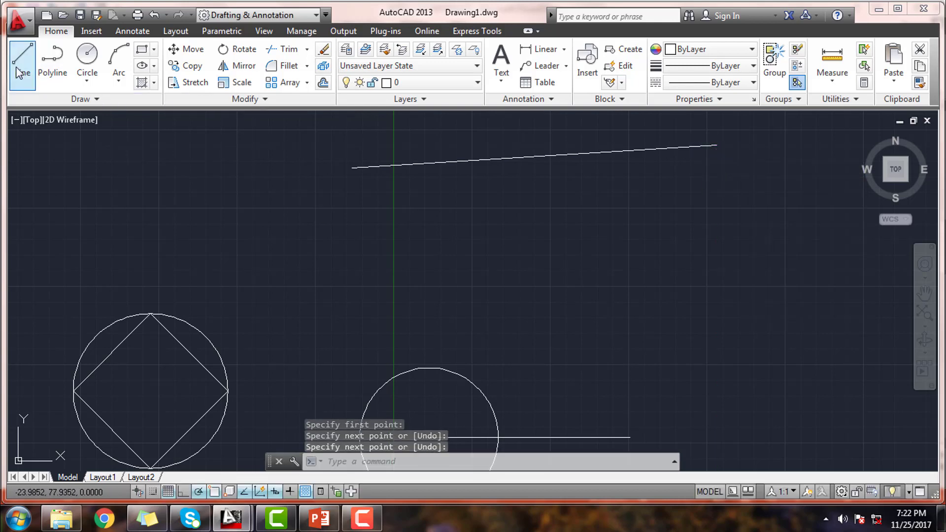
Draw a diagonal line from the upper right downward to the left.
{"action": "left_click", "coordinate": [19, 73]}
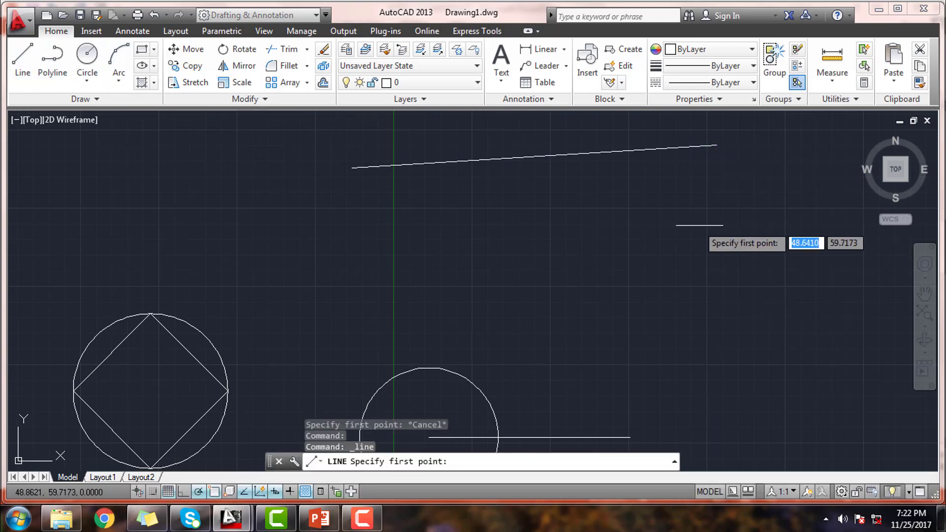
{"action": "left_click", "coordinate": [767, 221]}
{"action": "right_click", "coordinate": [564, 377]}
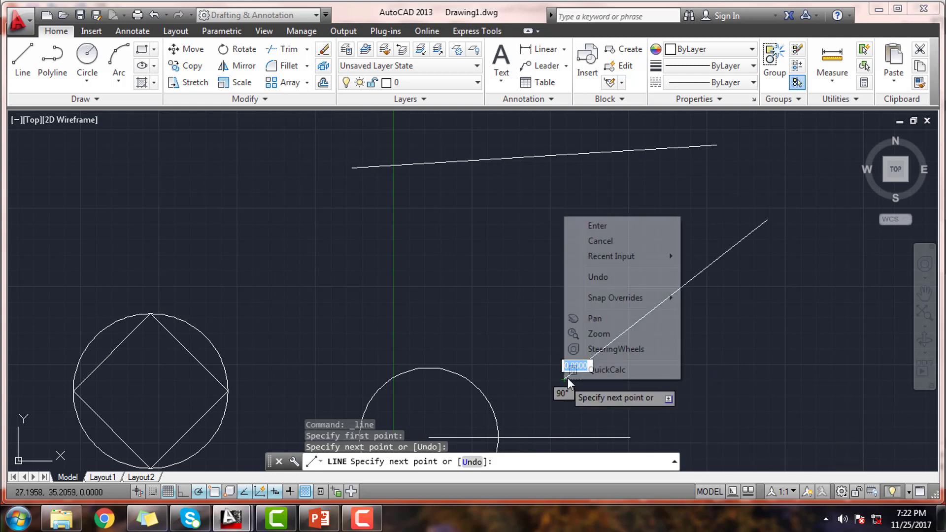
{"action": "left_click", "coordinate": [598, 226]}
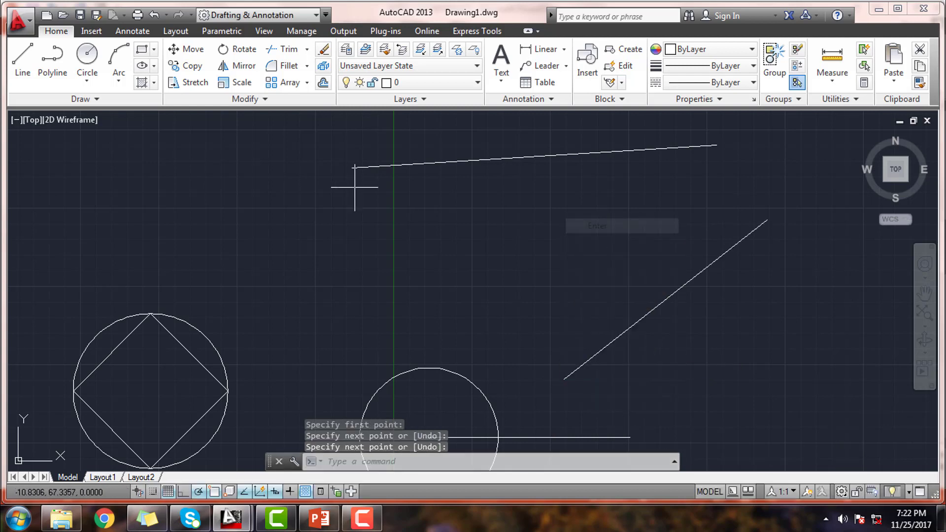
{"action": "left_click", "coordinate": [88, 55]}
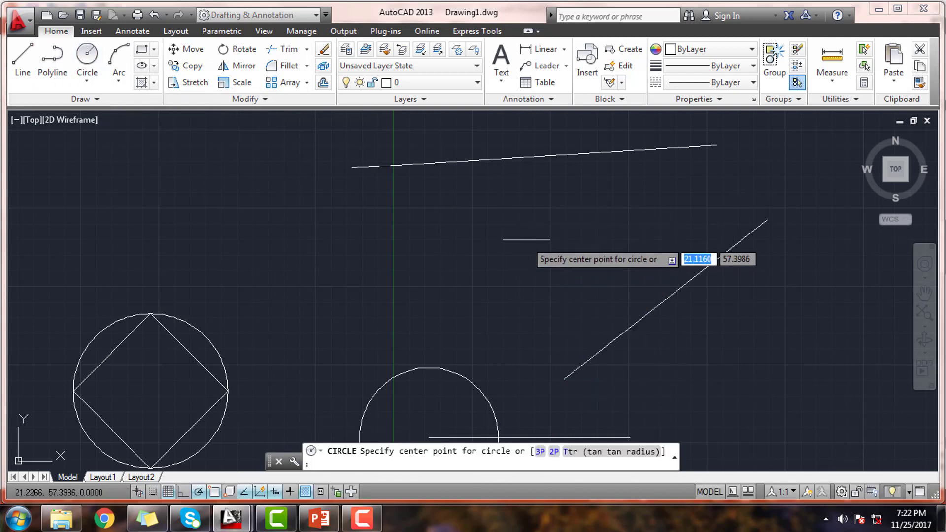
{"action": "left_click", "coordinate": [530, 237]}
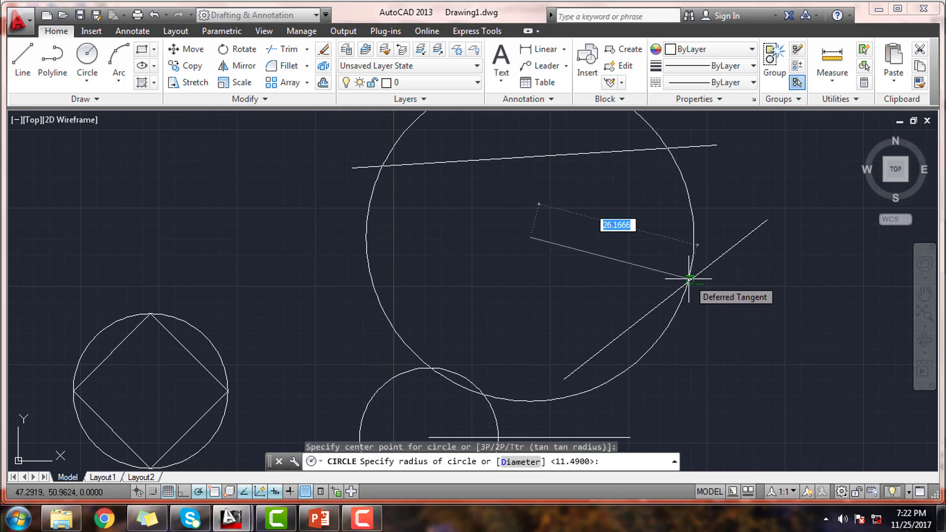
{"action": "left_click", "coordinate": [690, 276]}
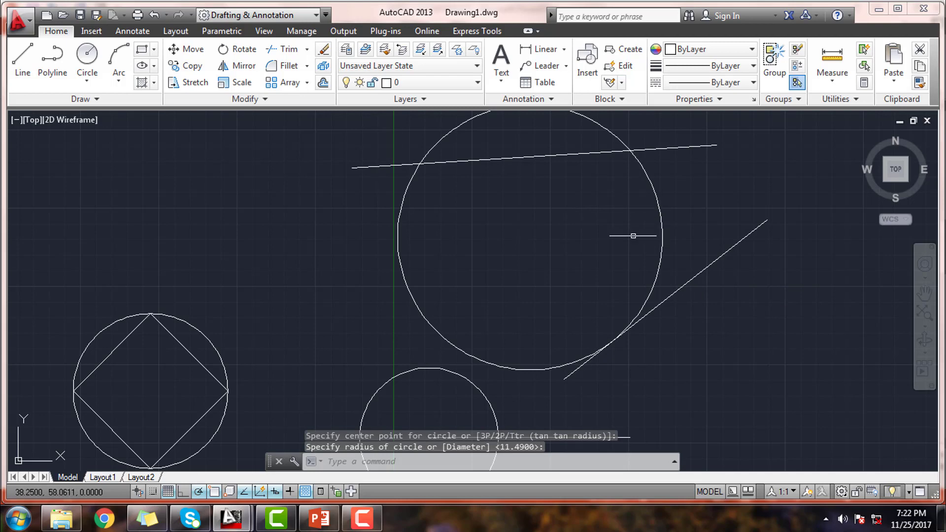
{"action": "scroll", "coordinate": [609, 335], "scroll_direction": "up", "scroll_amount": 2}
{"action": "middle_click_drag", "start_coordinate": [613, 331], "coordinate": [617, 268]}
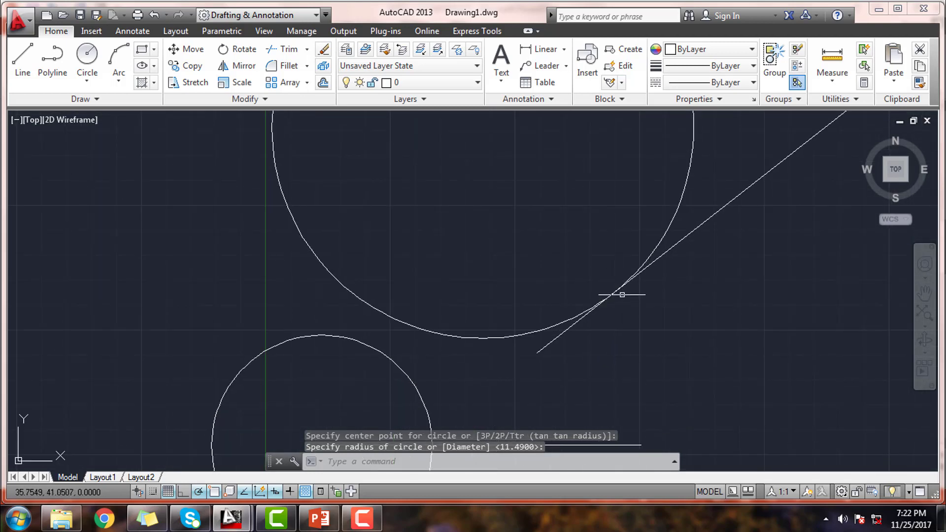
{"action": "scroll", "coordinate": [653, 222], "scroll_direction": "down", "scroll_amount": 2}
{"action": "scroll", "coordinate": [626, 305], "scroll_direction": "down", "scroll_amount": 2}
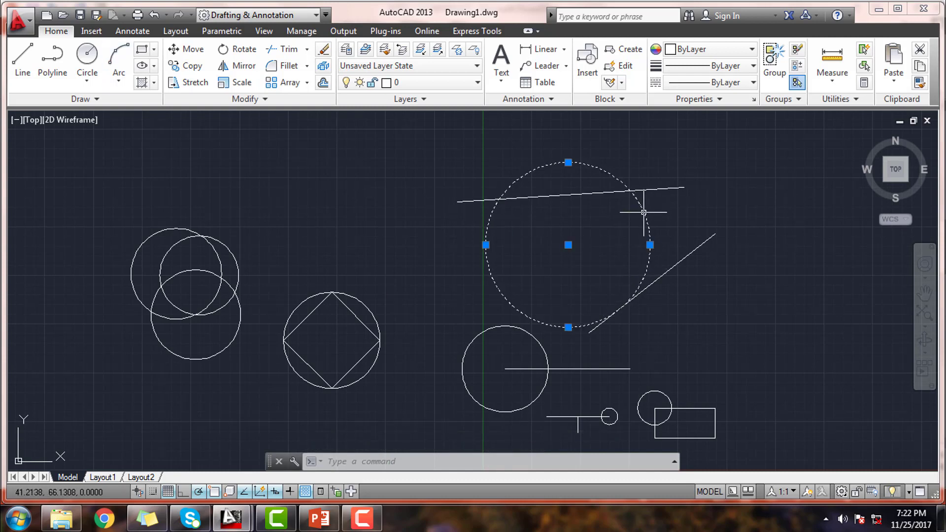
{"action": "middle_click_drag", "start_coordinate": [653, 222], "coordinate": [589, 230]}
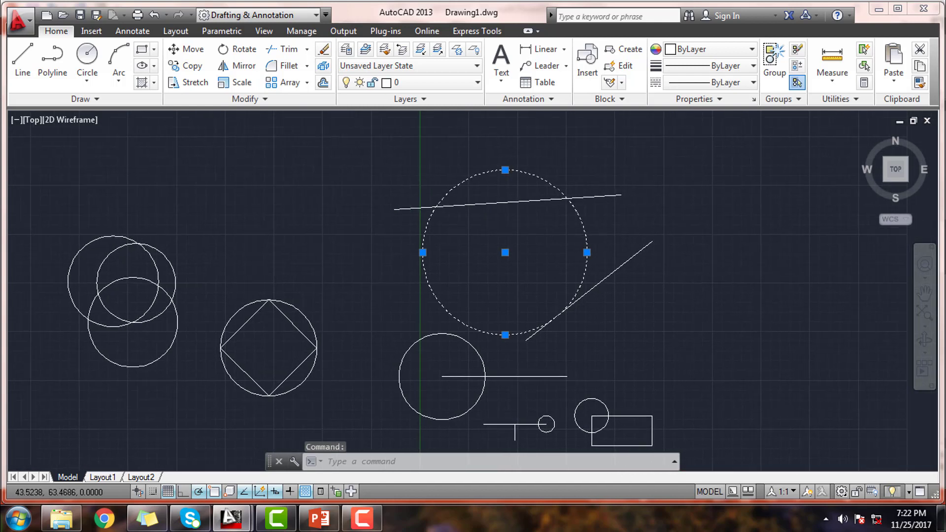
{"action": "key", "text": "Escape"}
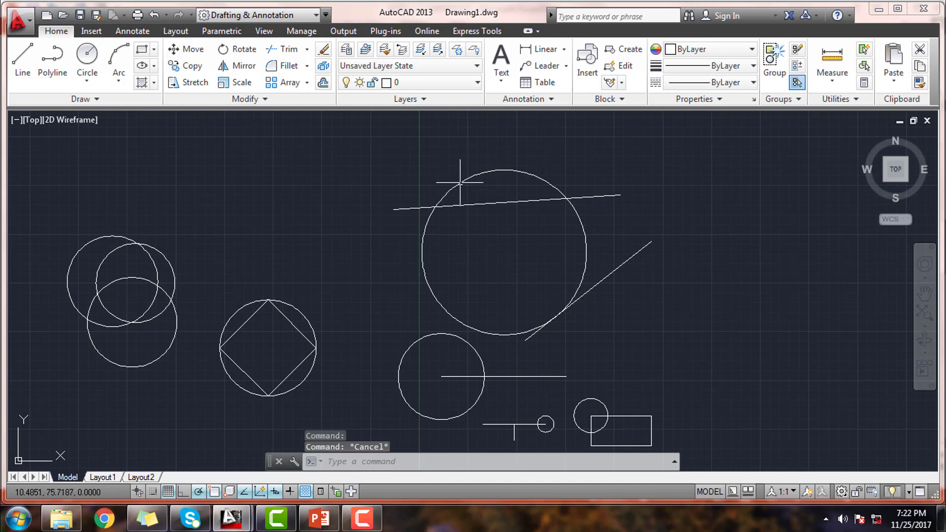
Draw a line starting tangent to the large circle's top and running right.
{"action": "left_click", "coordinate": [22, 61]}
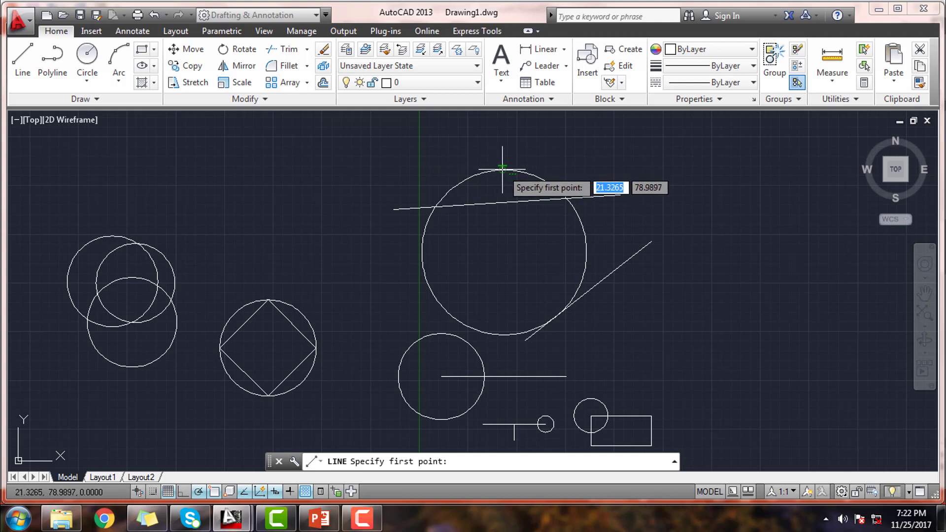
{"action": "left_click", "coordinate": [502, 169]}
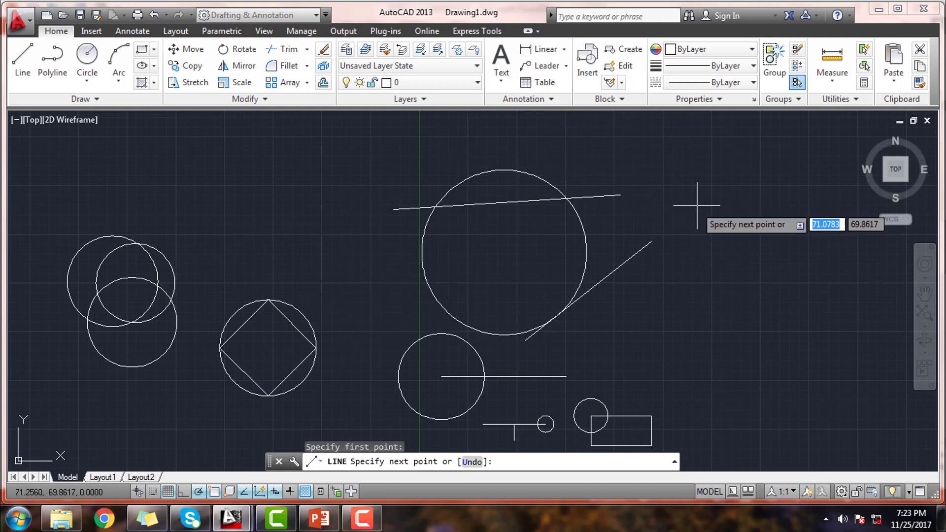
{"action": "left_click", "coordinate": [742, 208]}
{"action": "right_click", "coordinate": [759, 218]}
{"action": "left_click", "coordinate": [773, 223]}
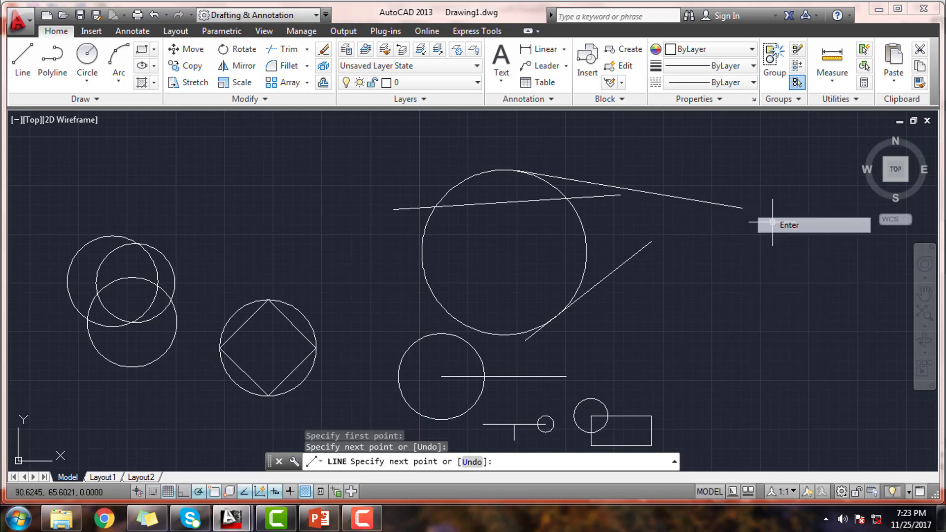
Select the new line to check it, deselect, and pan to recentre the drawing.
{"action": "left_click", "coordinate": [583, 186]}
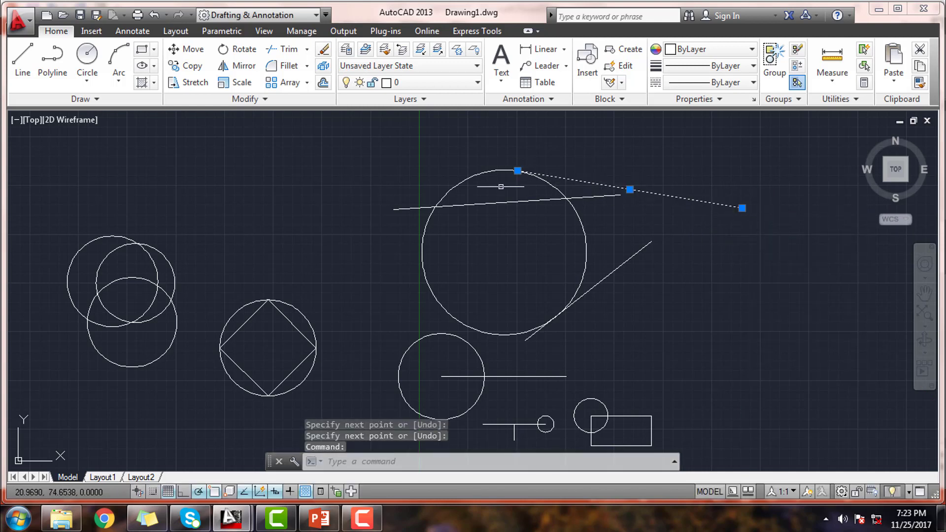
{"action": "key", "text": "Escape"}
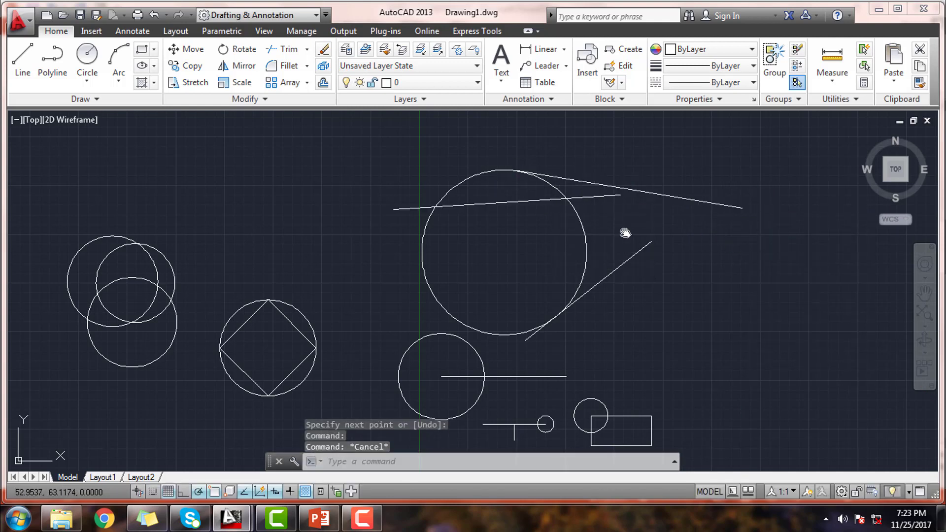
{"action": "middle_click_drag", "start_coordinate": [624, 232], "coordinate": [562, 184]}
{"action": "middle_click_drag", "start_coordinate": [612, 211], "coordinate": [486, 211]}
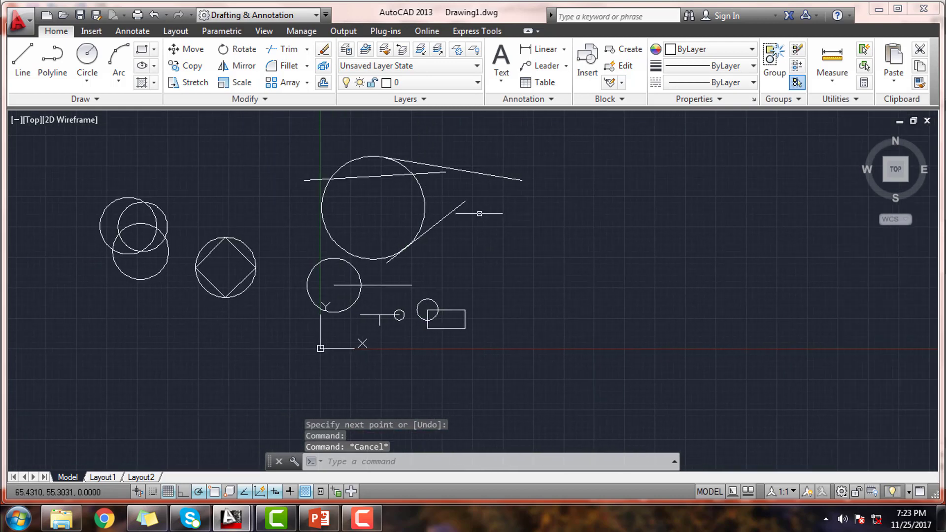
{"action": "mouse_move", "coordinate": [381, 216]}
{"action": "middle_mouse_down"}
{"action": "mouse_move", "coordinate": [431, 242]}
{"action": "mouse_move", "coordinate": [433, 233]}
{"action": "mouse_move", "coordinate": [483, 228]}
{"action": "middle_mouse_up"}
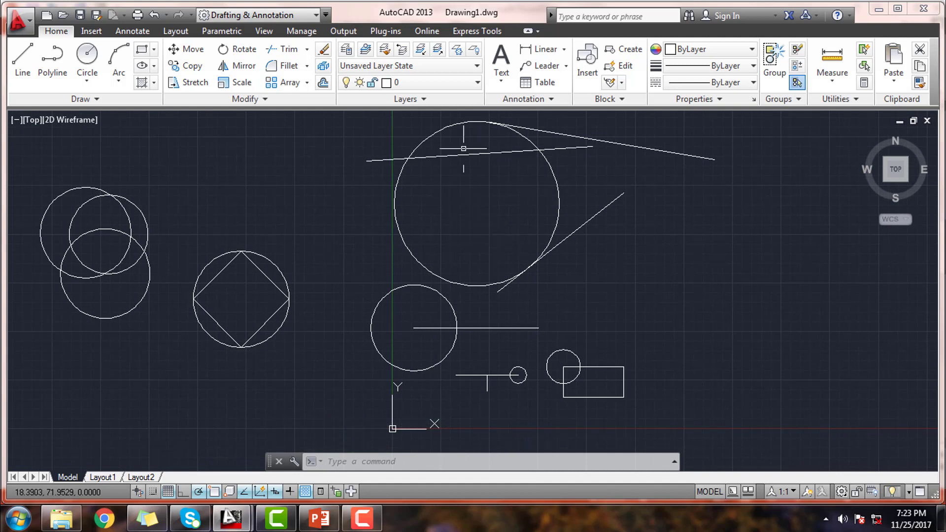
{"action": "mouse_move", "coordinate": [463, 148]}
{"action": "middle_mouse_down"}
{"action": "mouse_move", "coordinate": [491, 175]}
{"action": "mouse_move", "coordinate": [504, 153]}
{"action": "middle_mouse_up"}
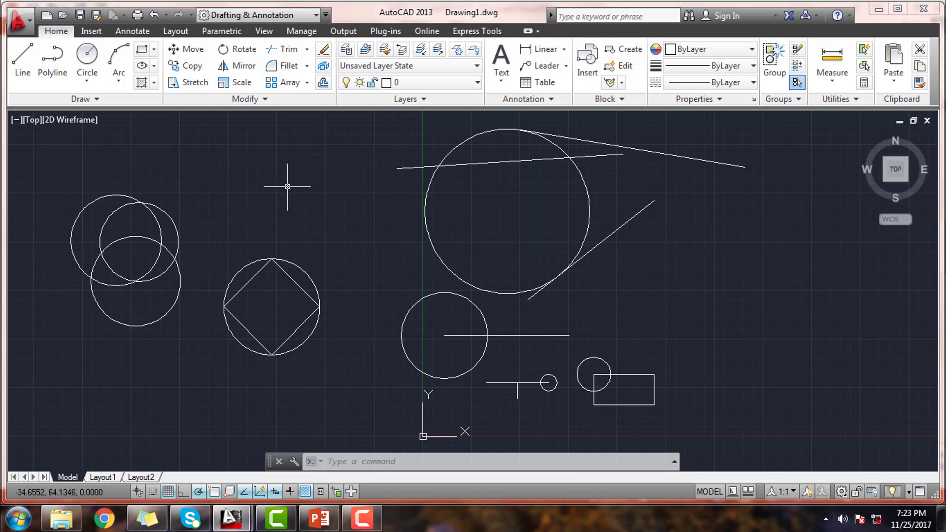
Swap the Tangent object snap for Parallel, keeping Extension on.
{"action": "right_click", "coordinate": [229, 491]}
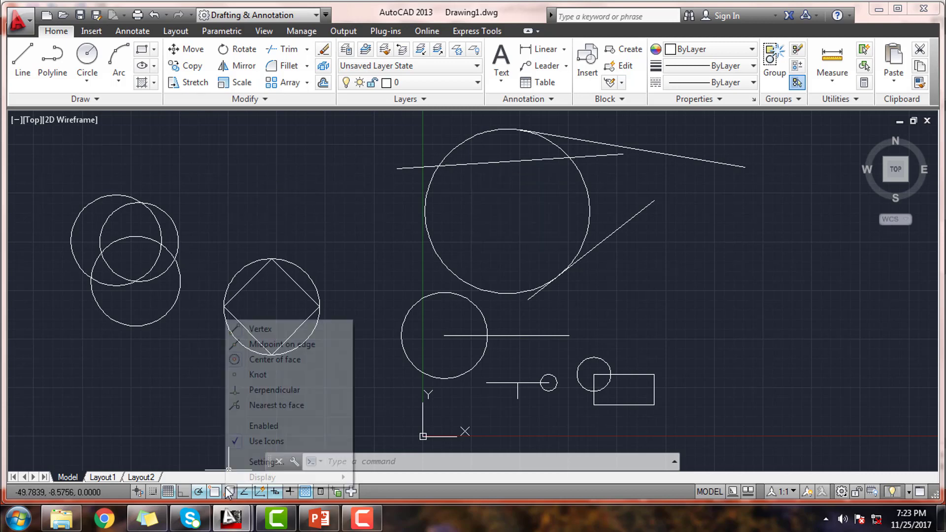
{"action": "left_click", "coordinate": [253, 460]}
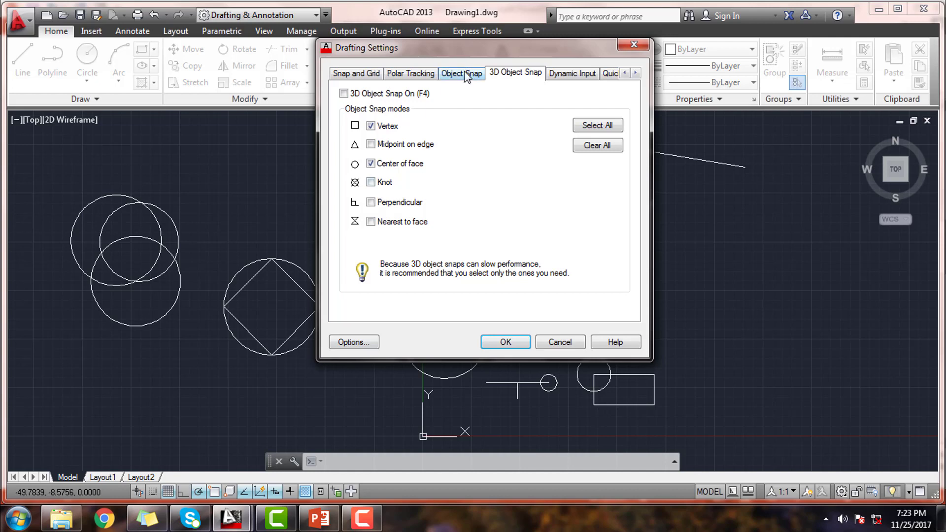
{"action": "left_click", "coordinate": [466, 75]}
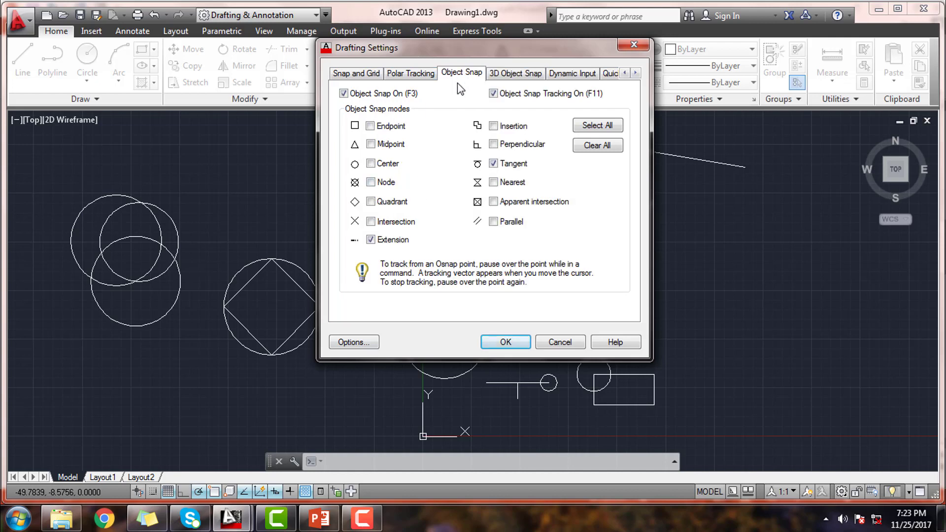
{"action": "left_click", "coordinate": [494, 221]}
{"action": "left_click", "coordinate": [495, 165]}
{"action": "left_click", "coordinate": [506, 344]}
{"action": "mouse_move", "coordinate": [659, 160]}
{"action": "middle_mouse_down"}
{"action": "mouse_move", "coordinate": [328, 165]}
{"action": "mouse_move", "coordinate": [387, 233]}
{"action": "middle_mouse_up"}
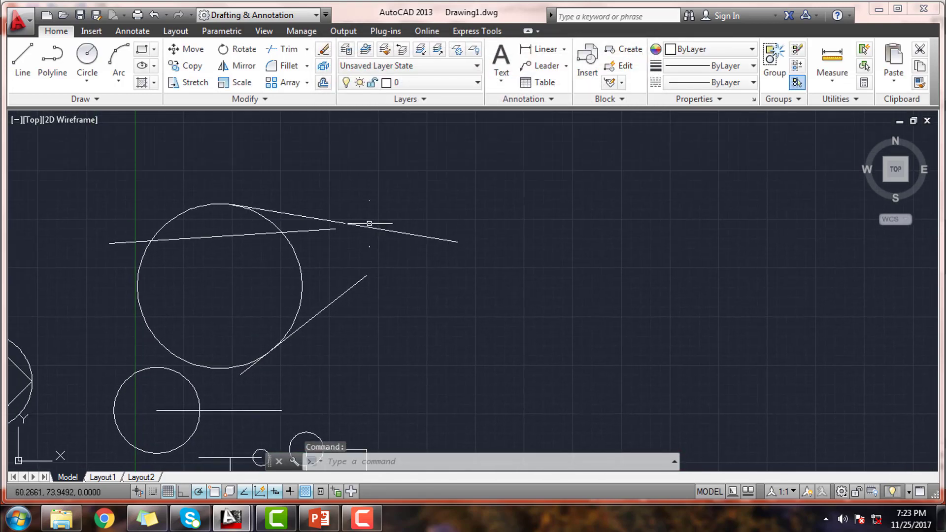
Draw a line above the circle's top tangent line, snapped parallel to it.
{"action": "scroll", "coordinate": [359, 216], "scroll_direction": "up", "scroll_amount": 2}
{"action": "scroll", "coordinate": [439, 220], "scroll_direction": "up", "scroll_amount": 2}
{"action": "scroll", "coordinate": [439, 220], "scroll_direction": "down", "scroll_amount": 2}
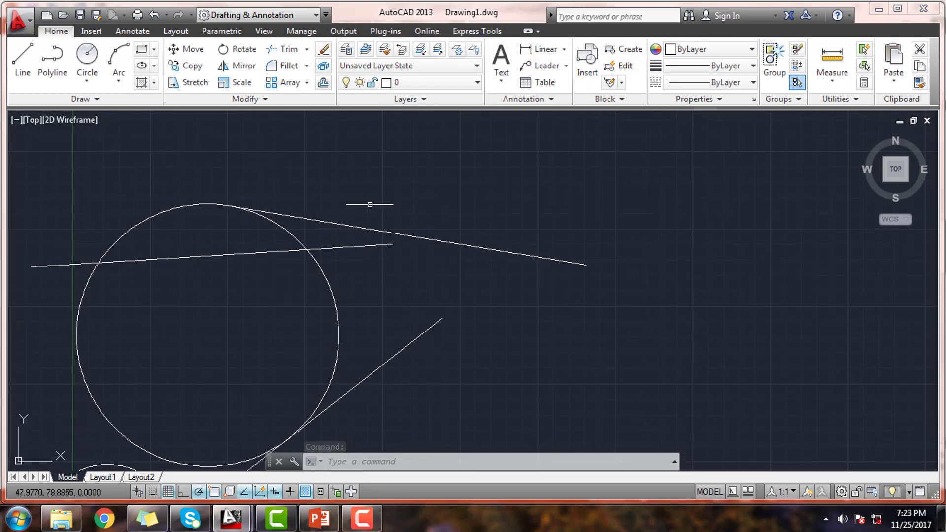
{"action": "left_click", "coordinate": [30, 59]}
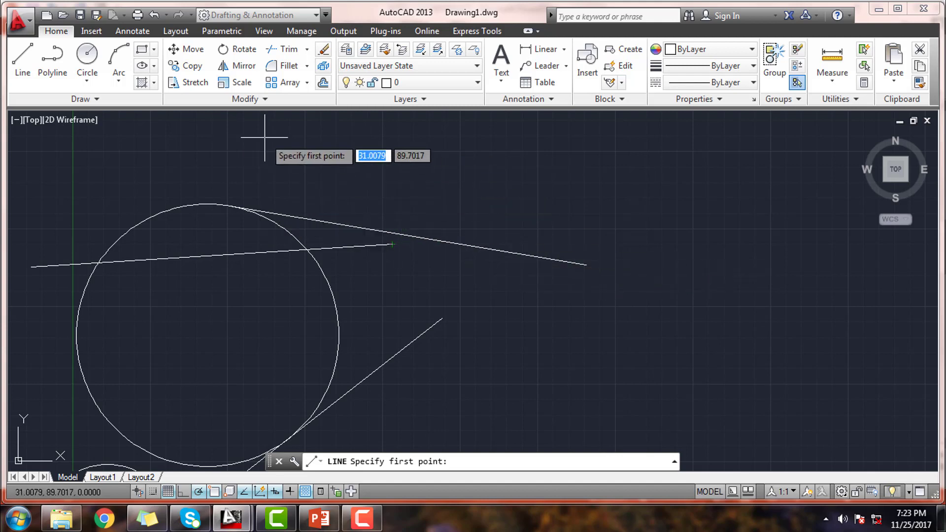
{"action": "left_click", "coordinate": [248, 132]}
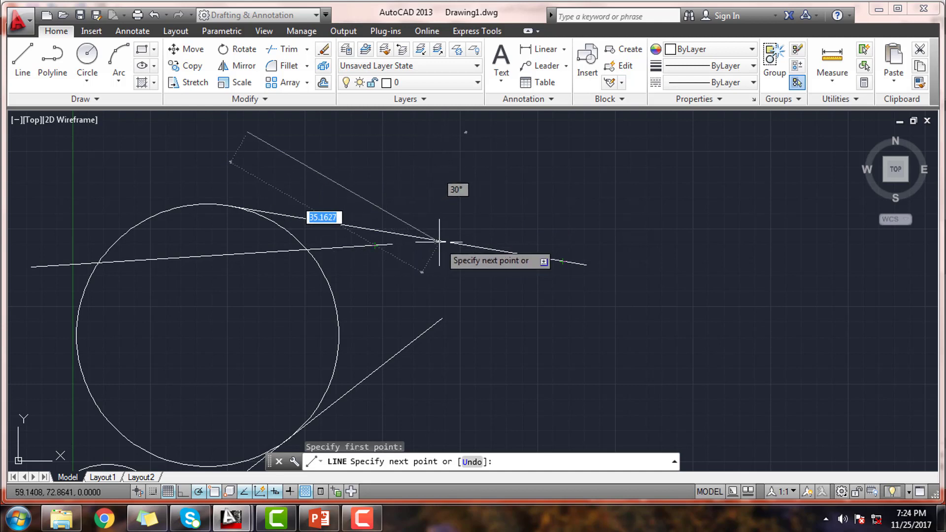
{"action": "scroll", "coordinate": [463, 247], "scroll_direction": "up", "scroll_amount": 2}
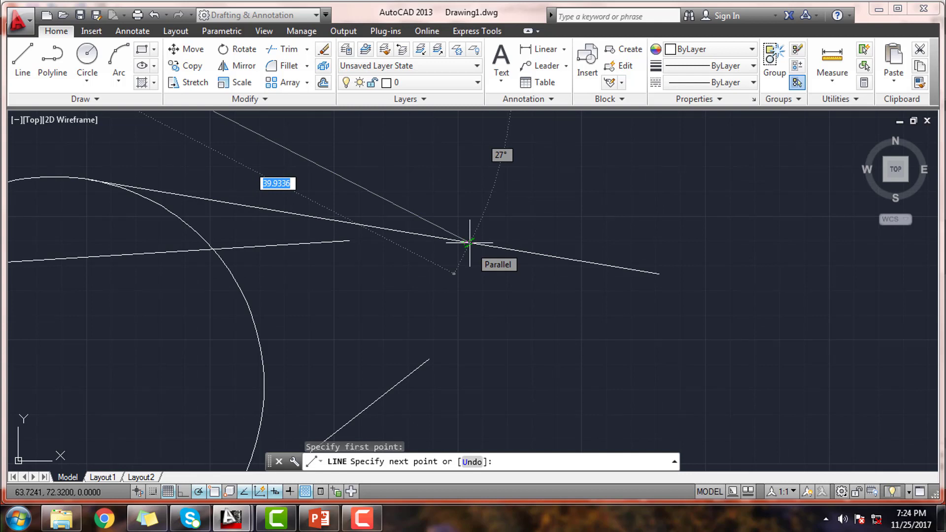
{"action": "scroll", "coordinate": [469, 242], "scroll_direction": "down", "scroll_amount": 2}
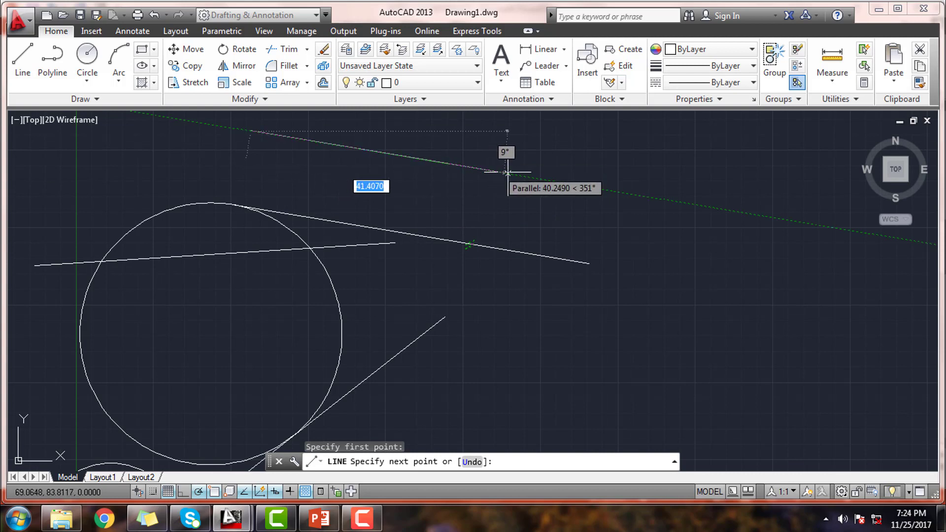
{"action": "left_click", "coordinate": [617, 192]}
{"action": "right_click", "coordinate": [617, 191]}
{"action": "left_click", "coordinate": [636, 202]}
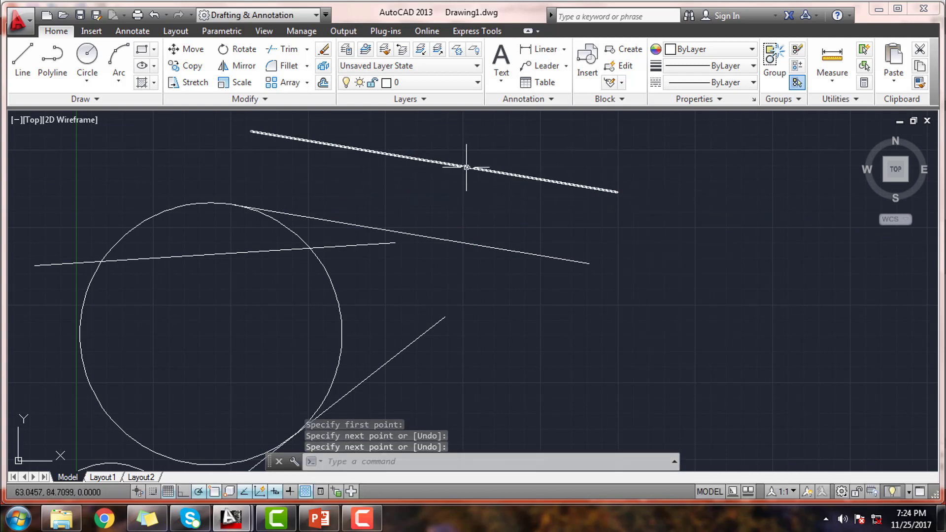
Select the new line and the tangent line to compare them, then deselect.
{"action": "left_click", "coordinate": [466, 168]}
{"action": "left_click", "coordinate": [454, 242]}
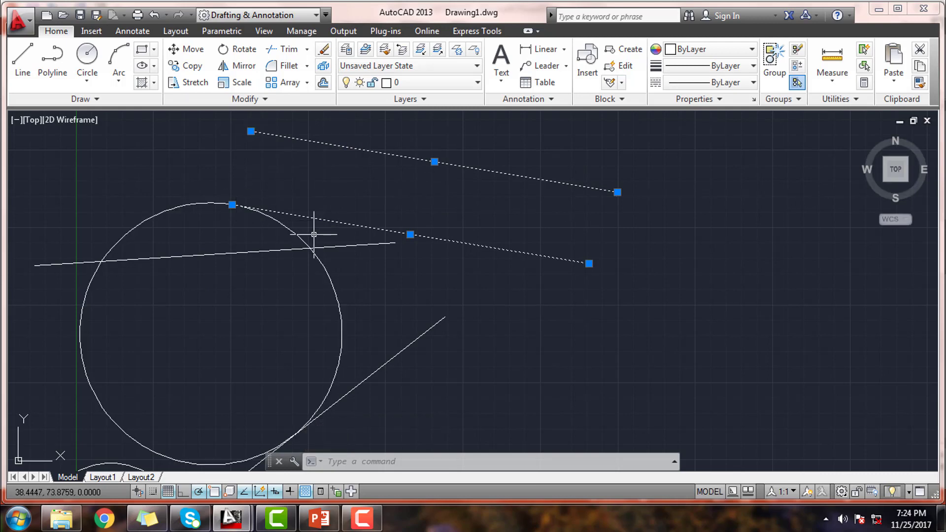
{"action": "scroll", "coordinate": [316, 231], "scroll_direction": "down", "scroll_amount": 2}
{"action": "scroll", "coordinate": [345, 207], "scroll_direction": "up", "scroll_amount": 3}
{"action": "scroll", "coordinate": [423, 256], "scroll_direction": "down", "scroll_amount": 4}
{"action": "scroll", "coordinate": [409, 236], "scroll_direction": "up", "scroll_amount": 1}
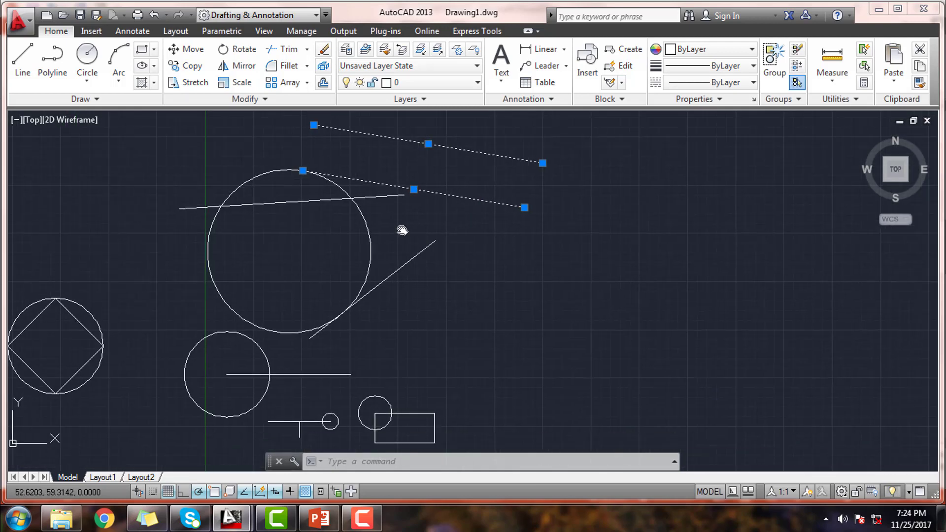
{"action": "middle_click_drag", "start_coordinate": [403, 230], "coordinate": [396, 212]}
{"action": "key", "text": "Escape"}
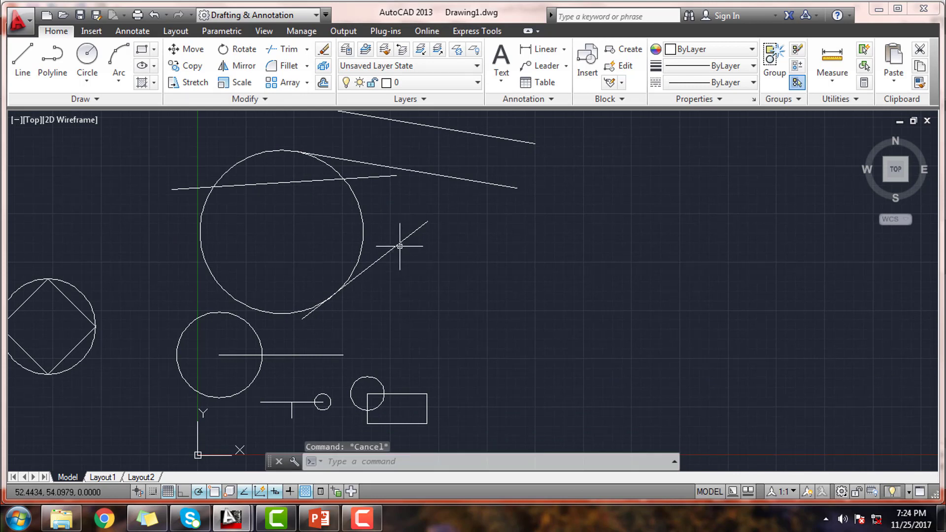
Draw a line just below the diagonal tangent line, snapped parallel to it.
{"action": "left_click", "coordinate": [22, 57]}
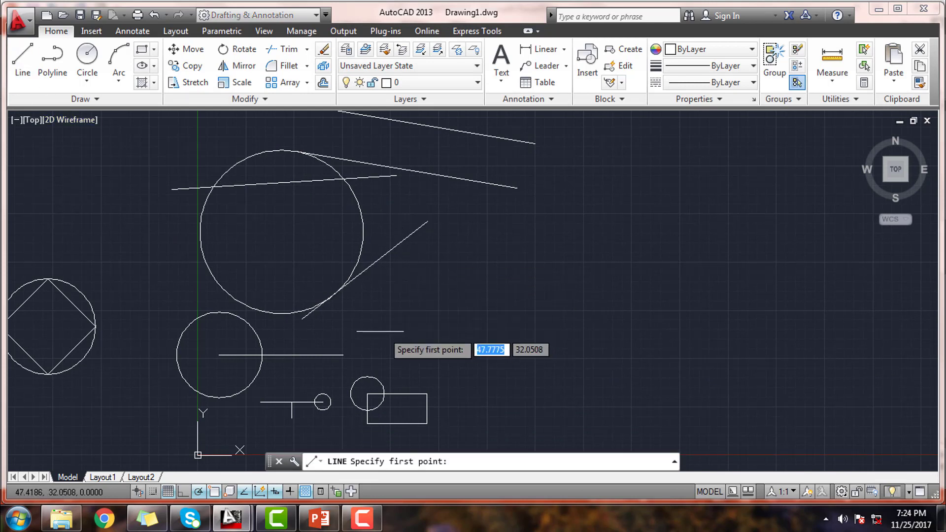
{"action": "left_click", "coordinate": [368, 329]}
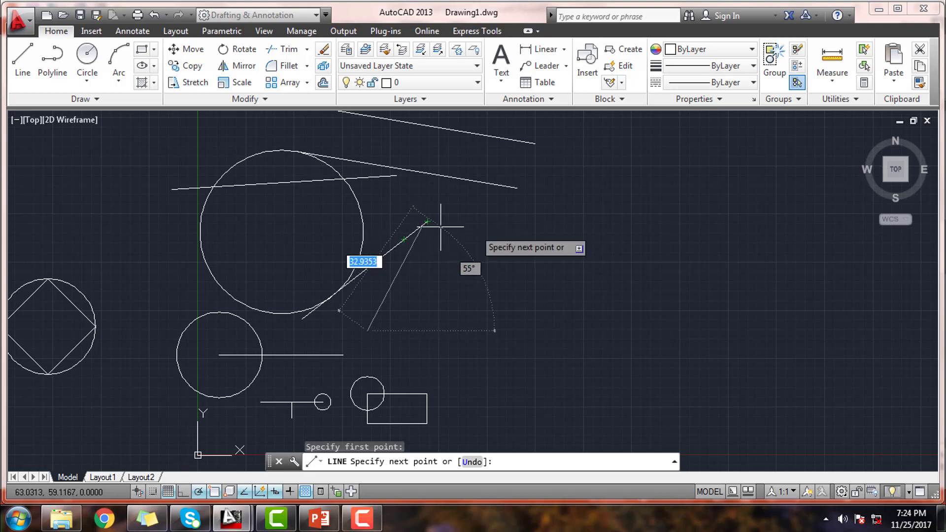
{"action": "left_click", "coordinate": [507, 223]}
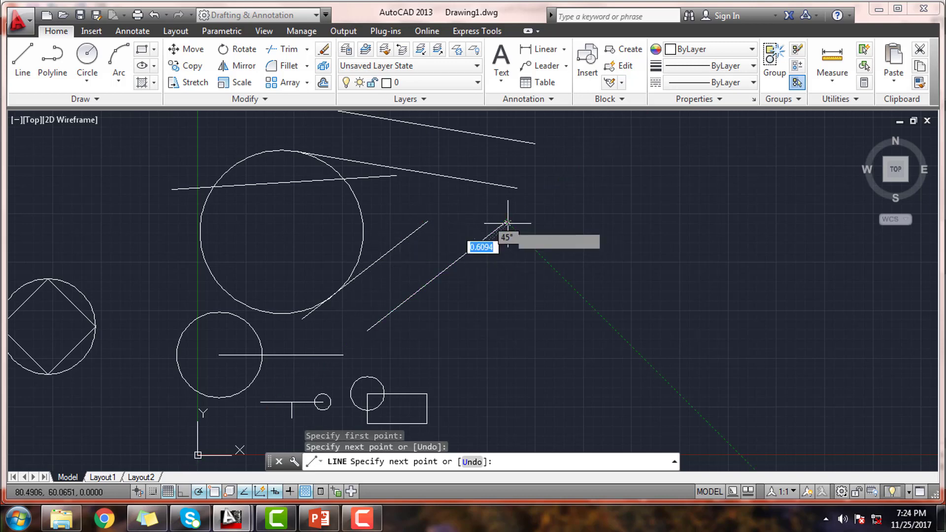
{"action": "right_click", "coordinate": [507, 223]}
{"action": "left_click", "coordinate": [528, 234]}
{"action": "scroll", "coordinate": [509, 242], "scroll_direction": "down", "scroll_amount": 1}
{"action": "scroll", "coordinate": [557, 224], "scroll_direction": "down", "scroll_amount": 2}
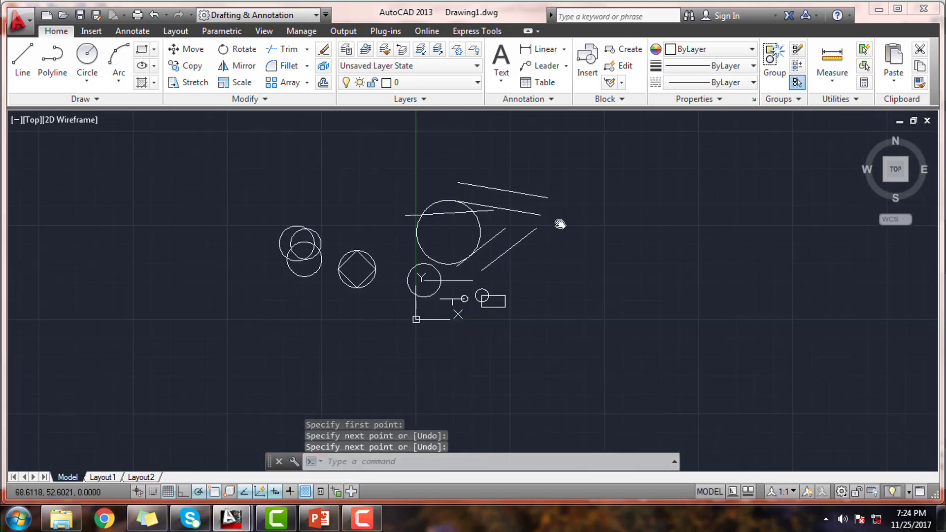
{"action": "scroll", "coordinate": [543, 246], "scroll_direction": "up", "scroll_amount": 2}
{"action": "scroll", "coordinate": [518, 269], "scroll_direction": "up", "scroll_amount": 2}
{"action": "scroll", "coordinate": [513, 264], "scroll_direction": "down", "scroll_amount": 2}
{"action": "mouse_move", "coordinate": [513, 265]}
{"action": "middle_mouse_down"}
{"action": "mouse_move", "coordinate": [454, 274]}
{"action": "mouse_move", "coordinate": [468, 271]}
{"action": "middle_mouse_up"}
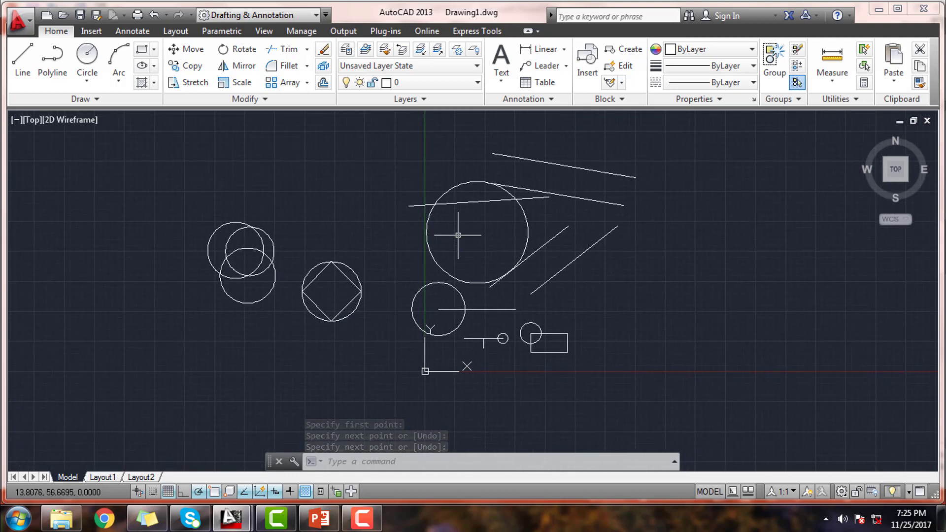